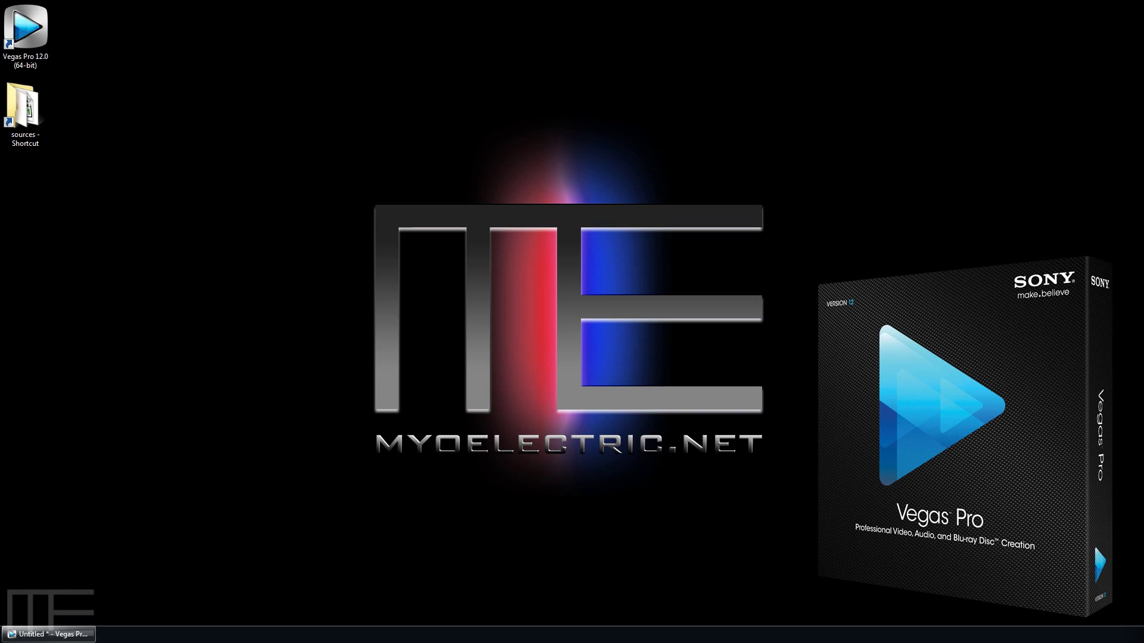
# - Restore the Vegas Pro 12.0 window from the taskbar so it fills the screen
pyautogui.click(47, 634)
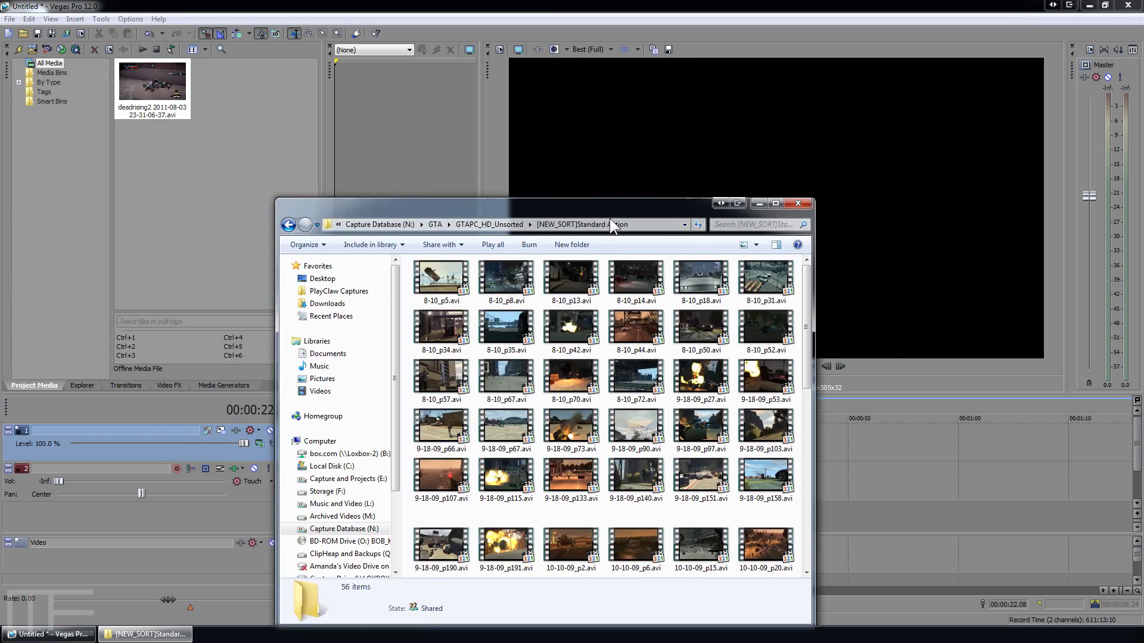
# - Select all 56 clips in the [NEW_SORT]Standard Action folder and start dragging them toward the Vegas timeline
pyautogui.moveTo(539, 57); pyautogui.dragTo(794, 77)
pyautogui.click(702, 149)
pyautogui.scroll(-5, 805, 271)
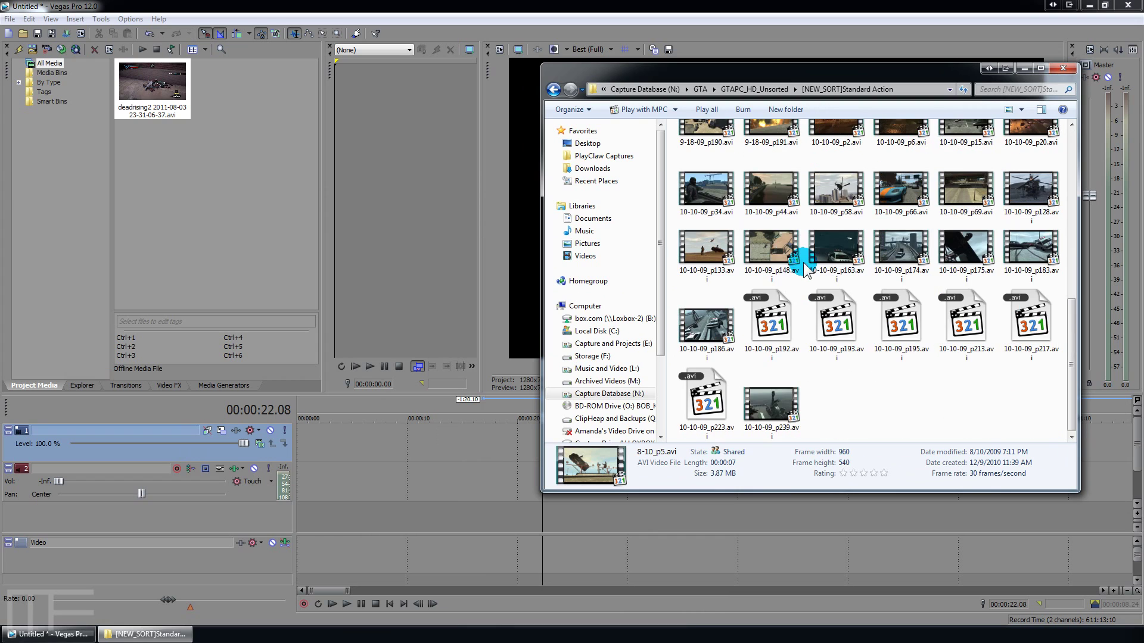
pyautogui.scroll(5, 794, 266)
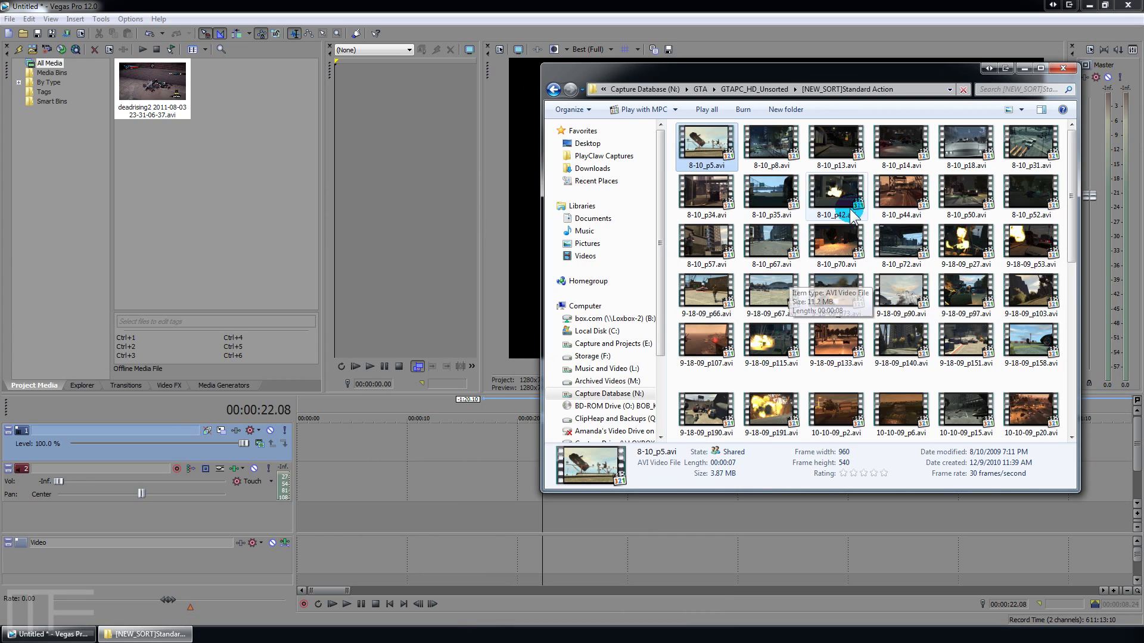
pyautogui.scroll(-5, 793, 227)
pyautogui.hotkey('ctrl', 'a')
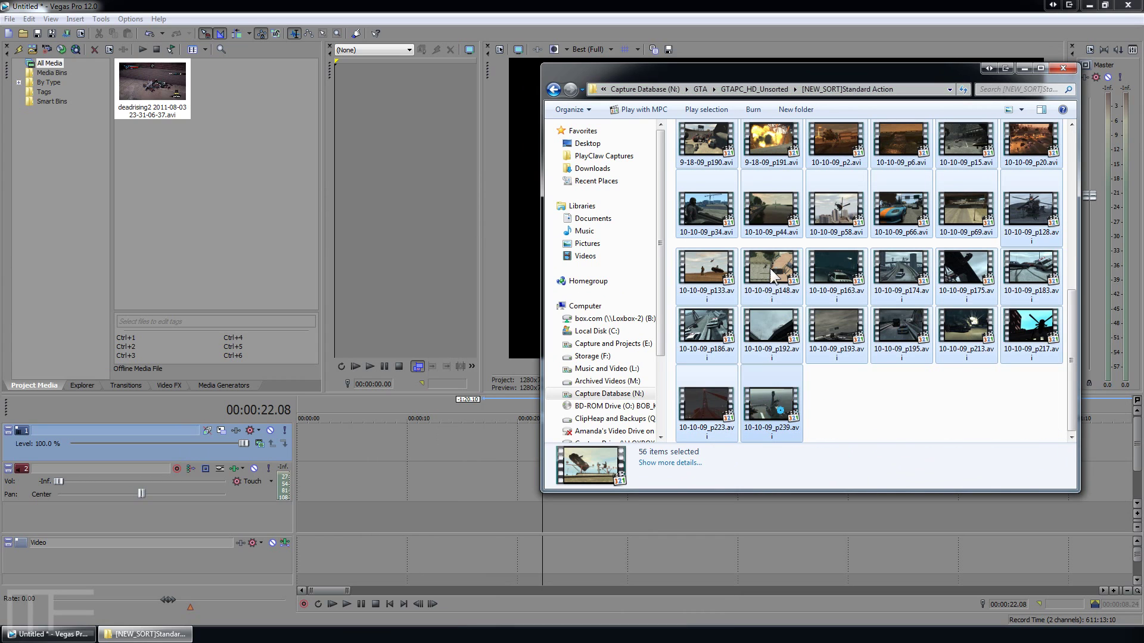
pyautogui.moveTo(738, 76); pyautogui.dragTo(902, 231)
pyautogui.moveTo(869, 288); pyautogui.dragTo(609, 436)
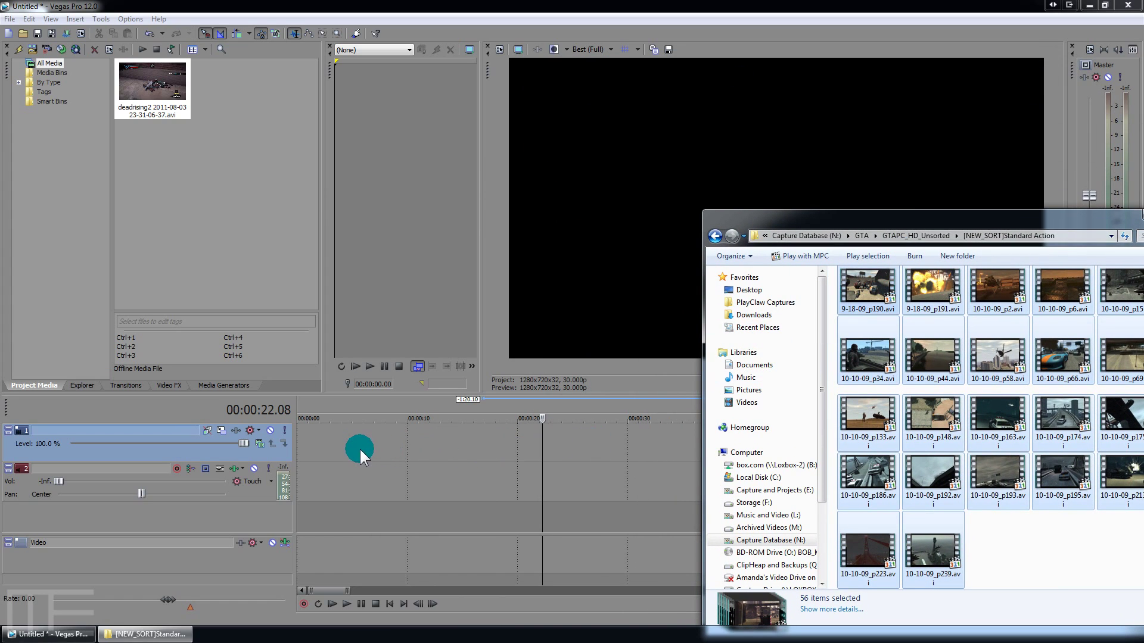
# - Drop all 56 GTA clips end to end onto the Vegas timeline
pyautogui.moveTo(359, 448); pyautogui.dragTo(396, 450)
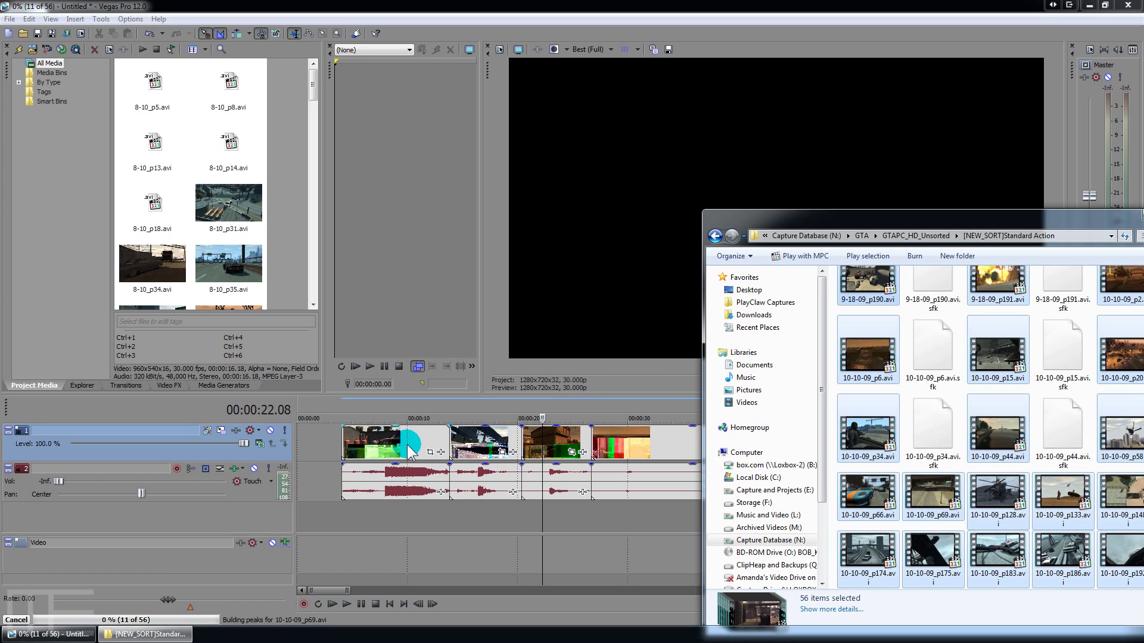
pyautogui.click(407, 444)
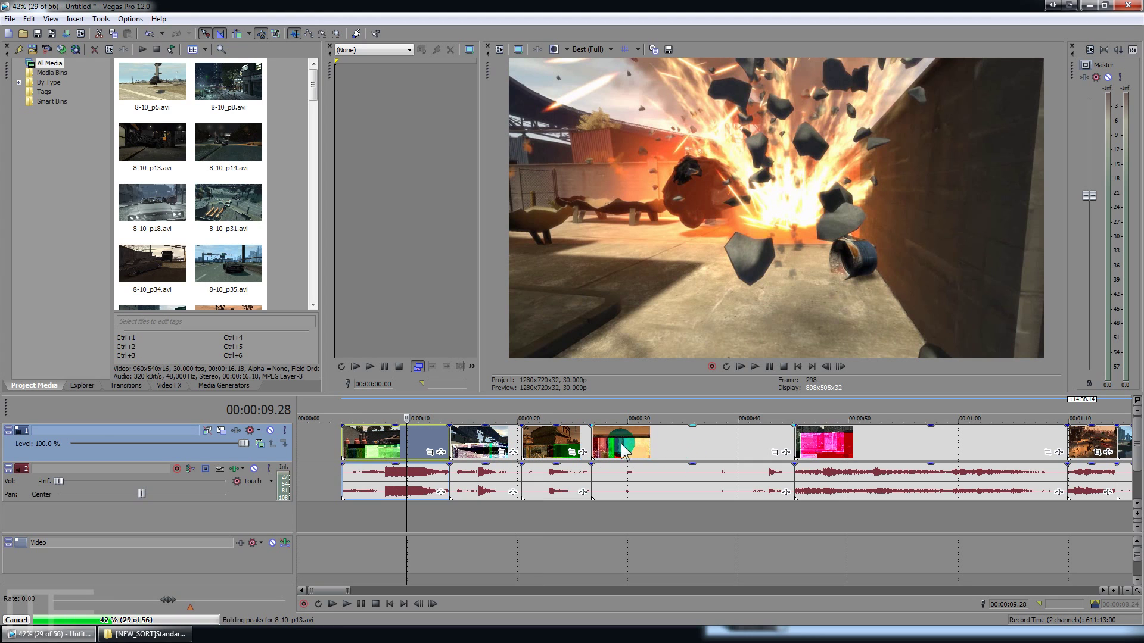
pyautogui.click(865, 450)
pyautogui.scroll(-10, 867, 450)
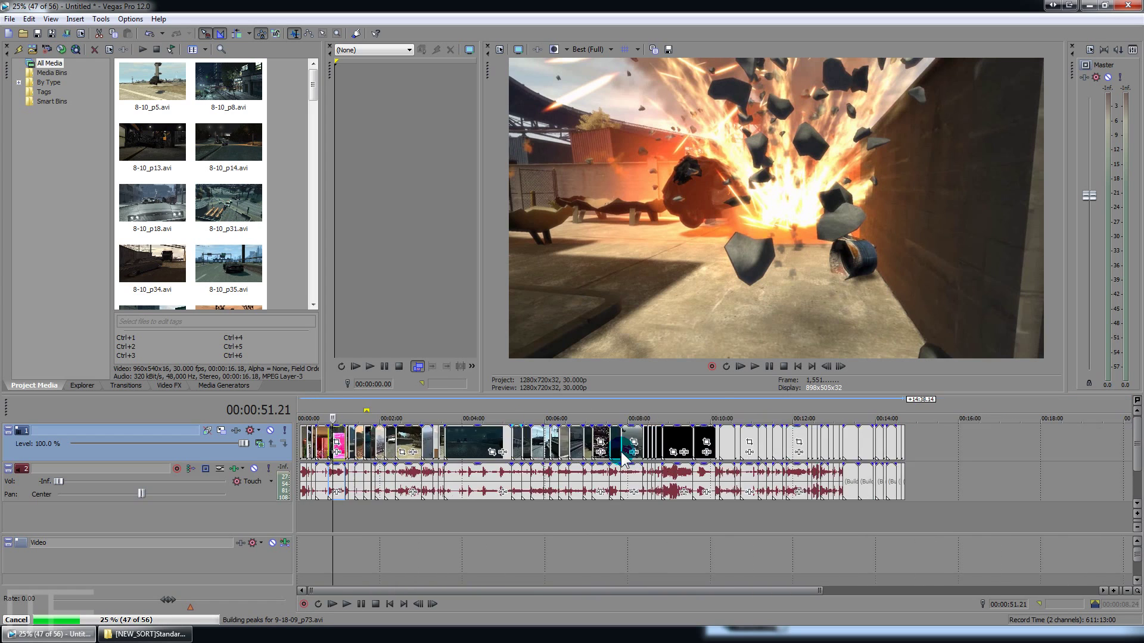
pyautogui.scroll(8, 577, 455)
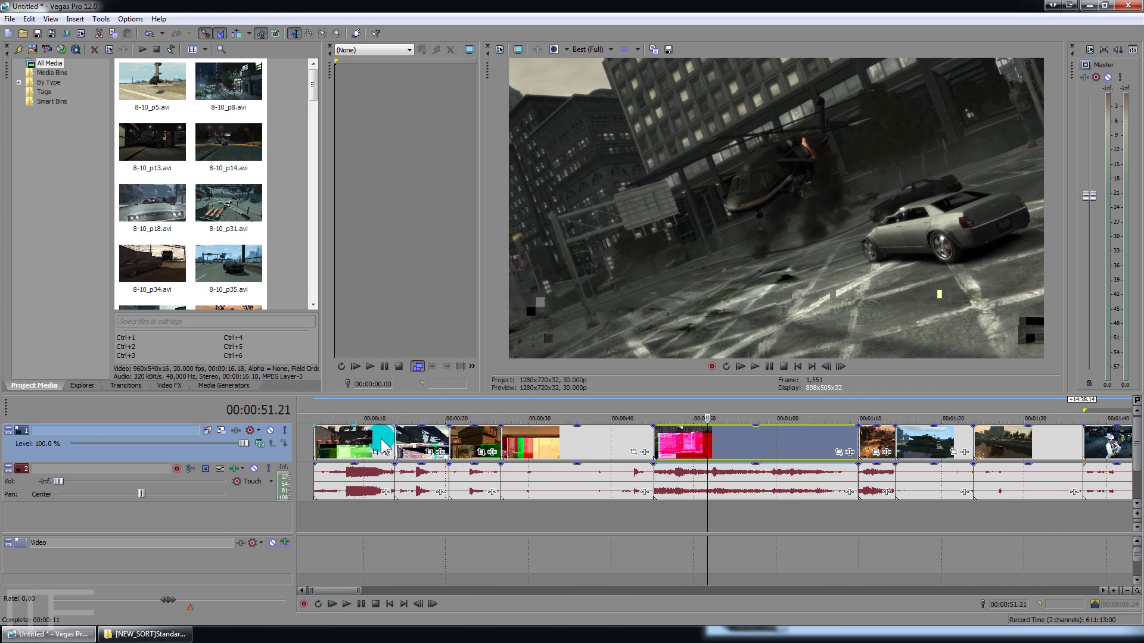
# - Select the clip block and shift it later to begin after the 4-minute mark
pyautogui.click(412, 443)
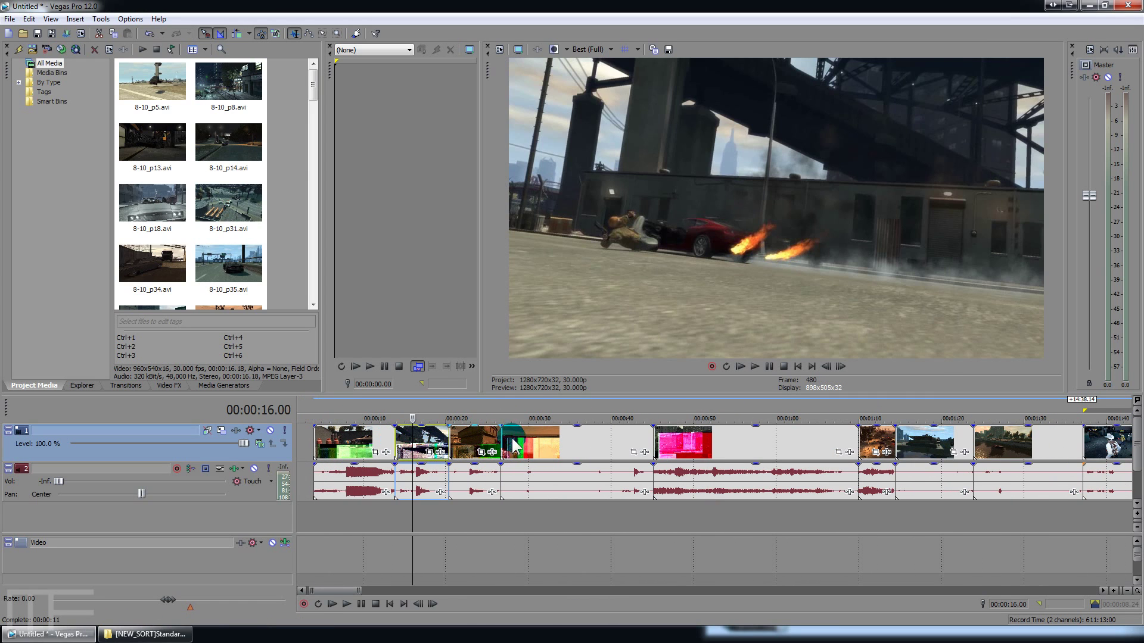
pyautogui.scroll(-12, 512, 447)
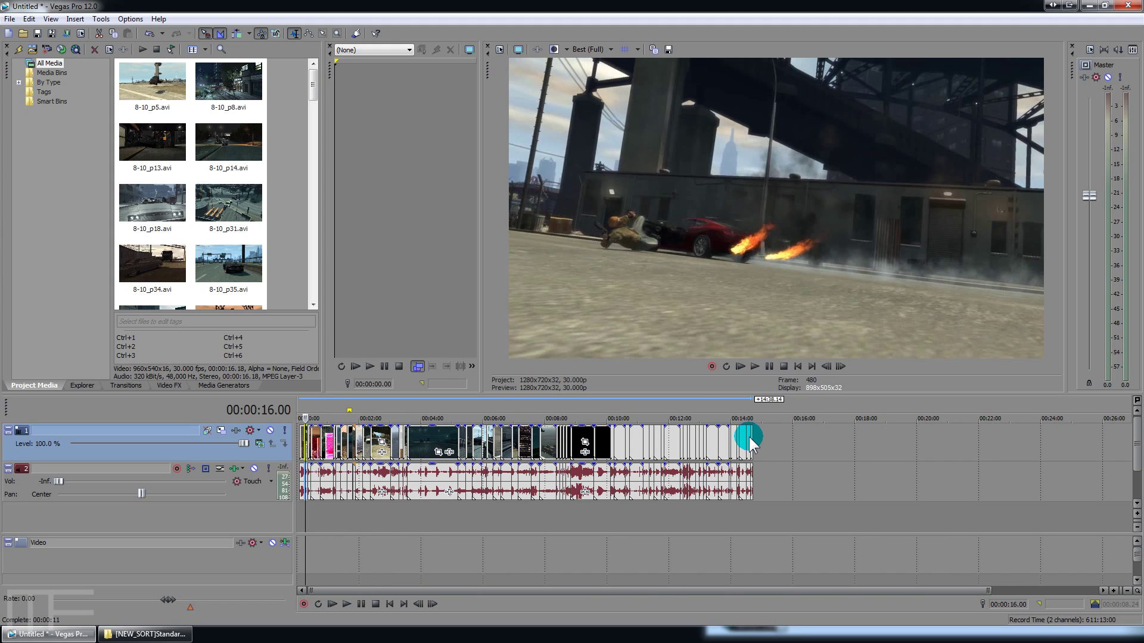
pyautogui.keyDown('shift'); pyautogui.click(752, 439); pyautogui.keyUp('shift')
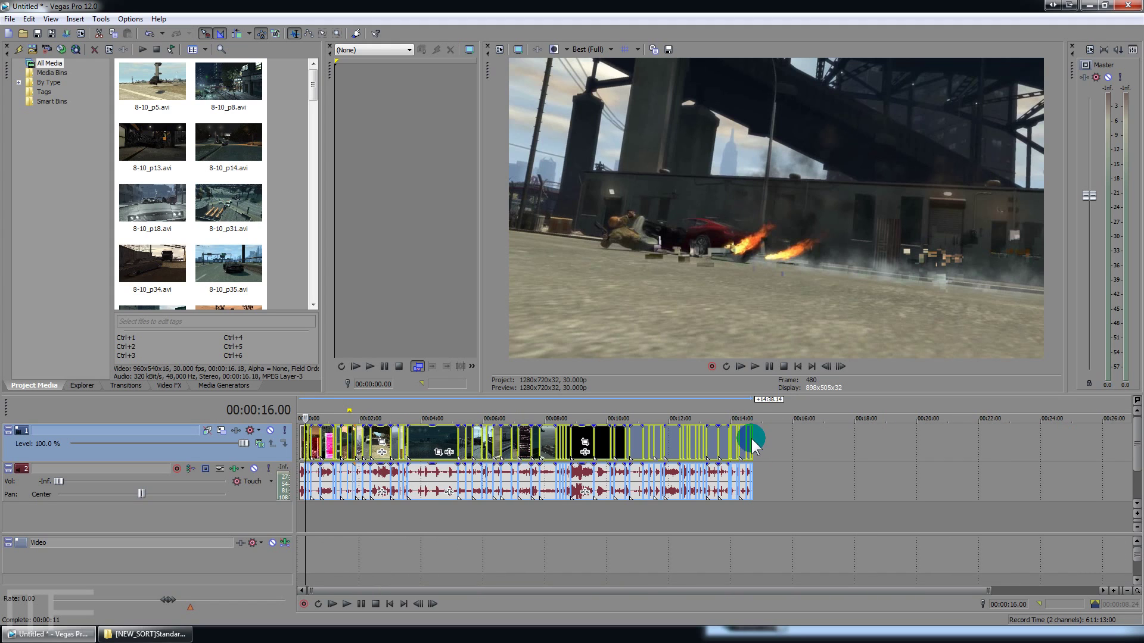
pyautogui.scroll(4, 751, 438)
pyautogui.scroll(-4, 881, 469)
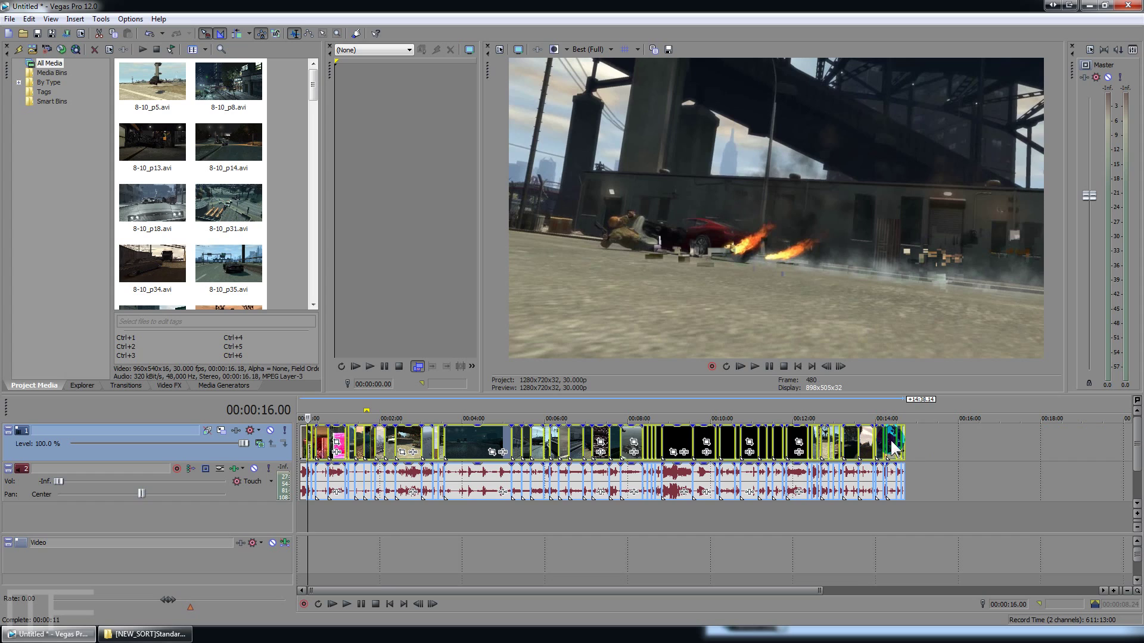
pyautogui.moveTo(890, 447); pyautogui.dragTo(1050, 451)
pyautogui.moveTo(625, 442); pyautogui.dragTo(656, 443)
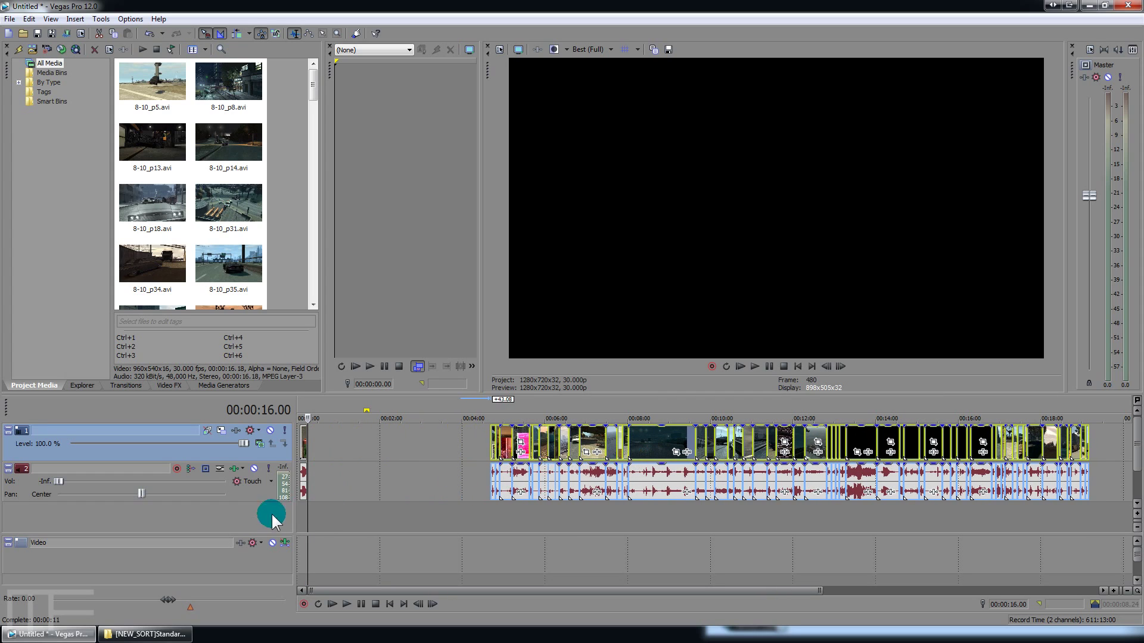
# - Move the first clip about 8 seconds later and trim its end shorter
pyautogui.click(303, 501)
pyautogui.scroll(5, 353, 500)
pyautogui.scroll(4, 355, 501)
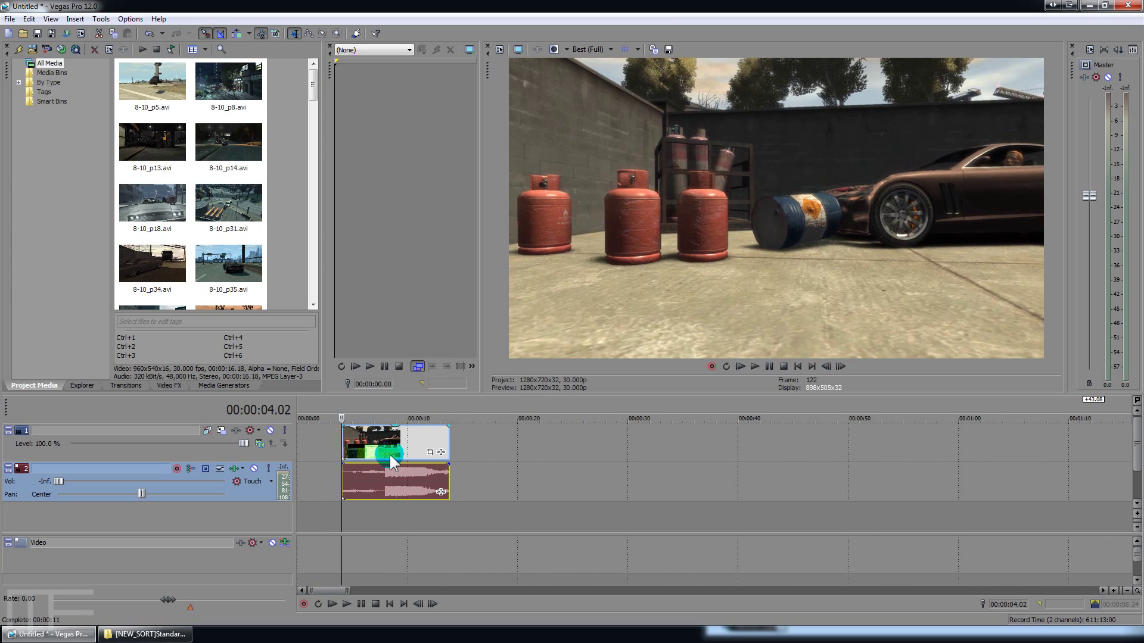
pyautogui.moveTo(389, 455); pyautogui.dragTo(488, 459)
pyautogui.click(459, 442)
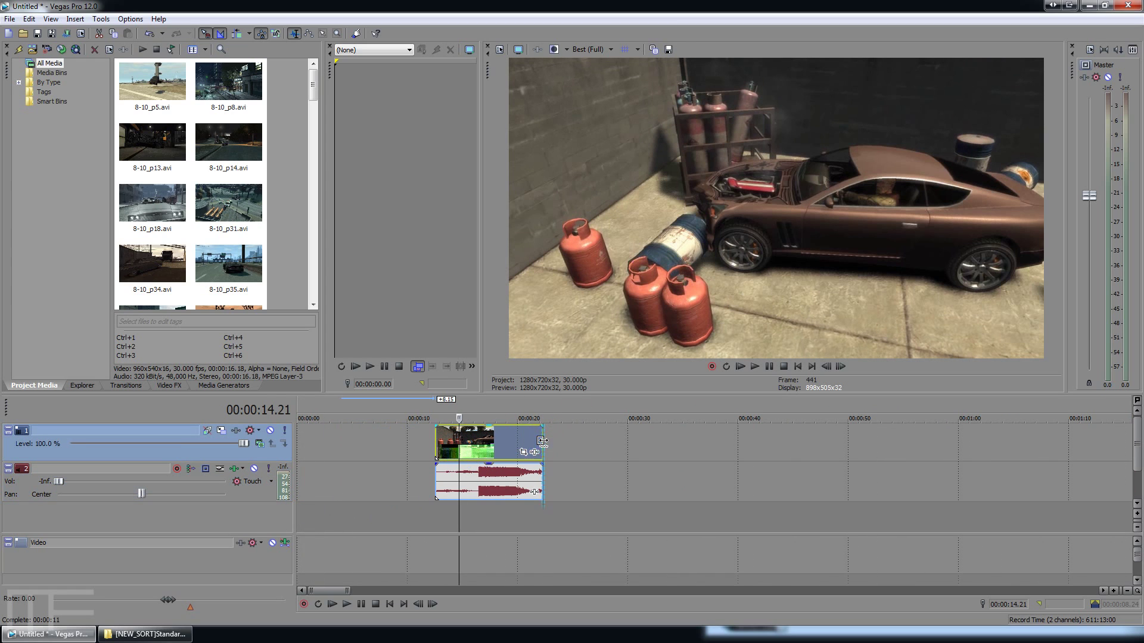
pyautogui.moveTo(542, 440); pyautogui.dragTo(488, 435)
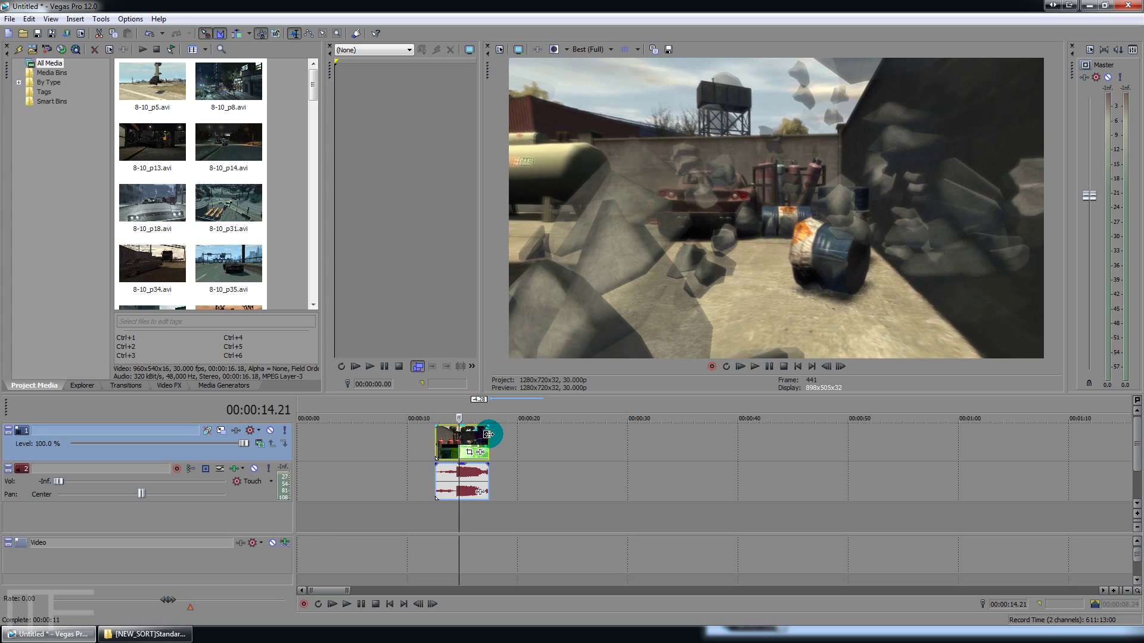
# - Scrub the clip from about 00:00:12.29 to 00:00:16.22 to check it, then undo the last edit
pyautogui.scroll(5, 492, 432)
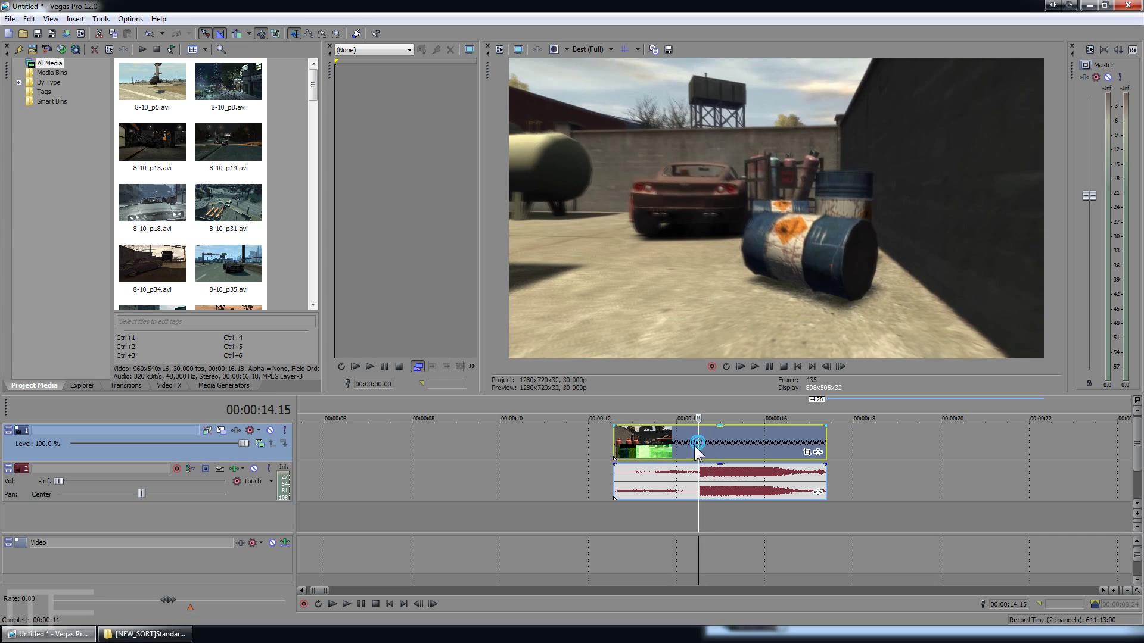
pyautogui.click(665, 451)
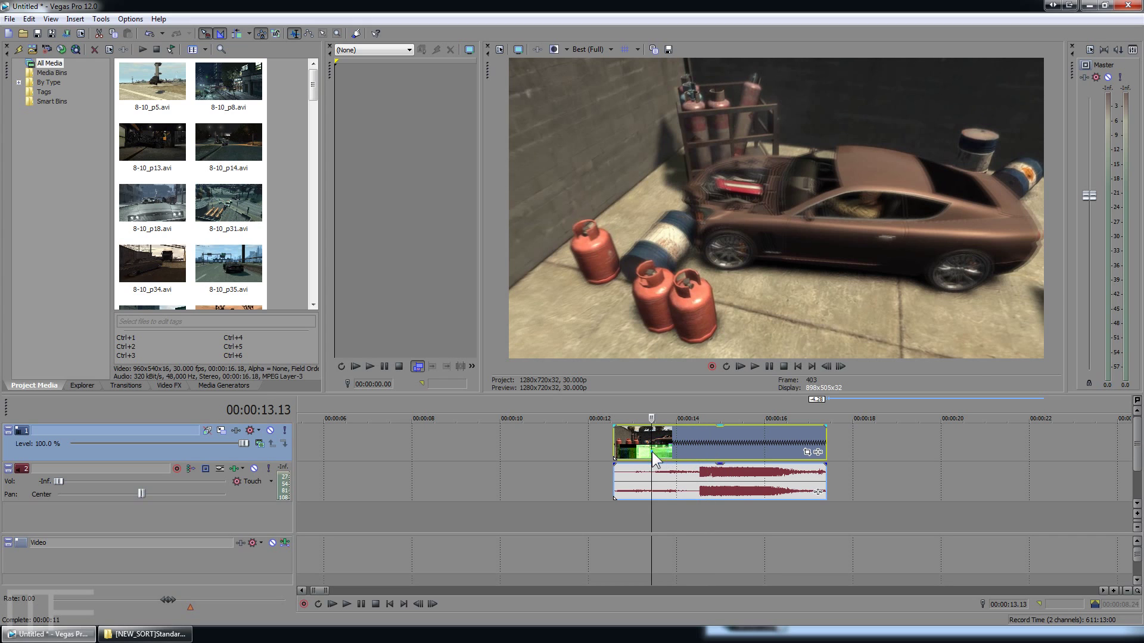
pyautogui.click(651, 452)
pyautogui.click(631, 445)
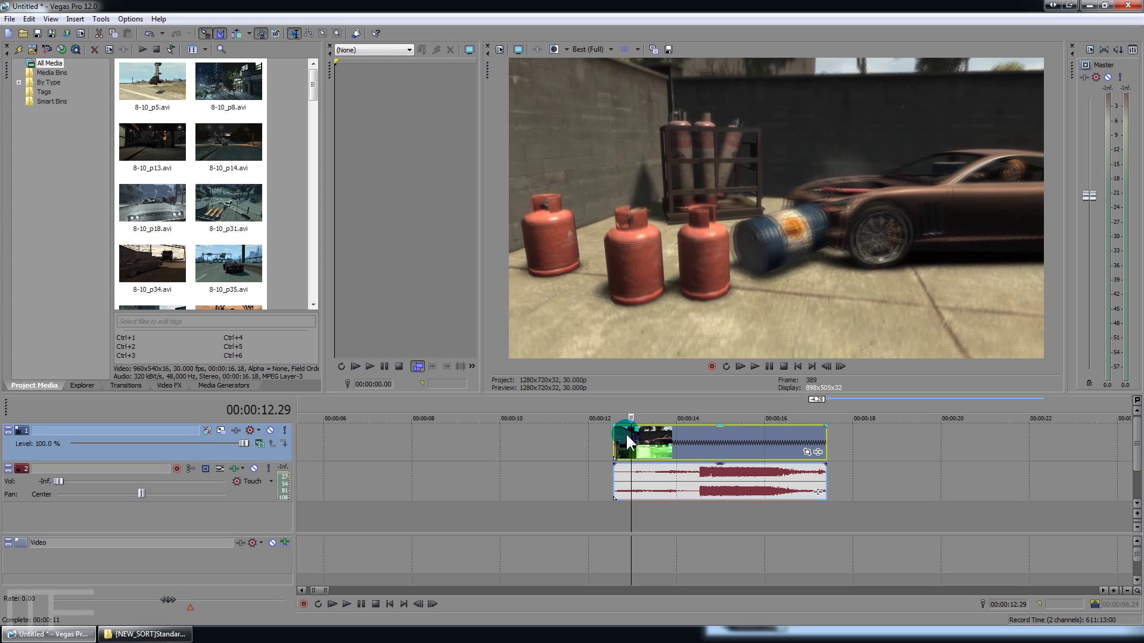
pyautogui.click(696, 449)
pyautogui.click(735, 452)
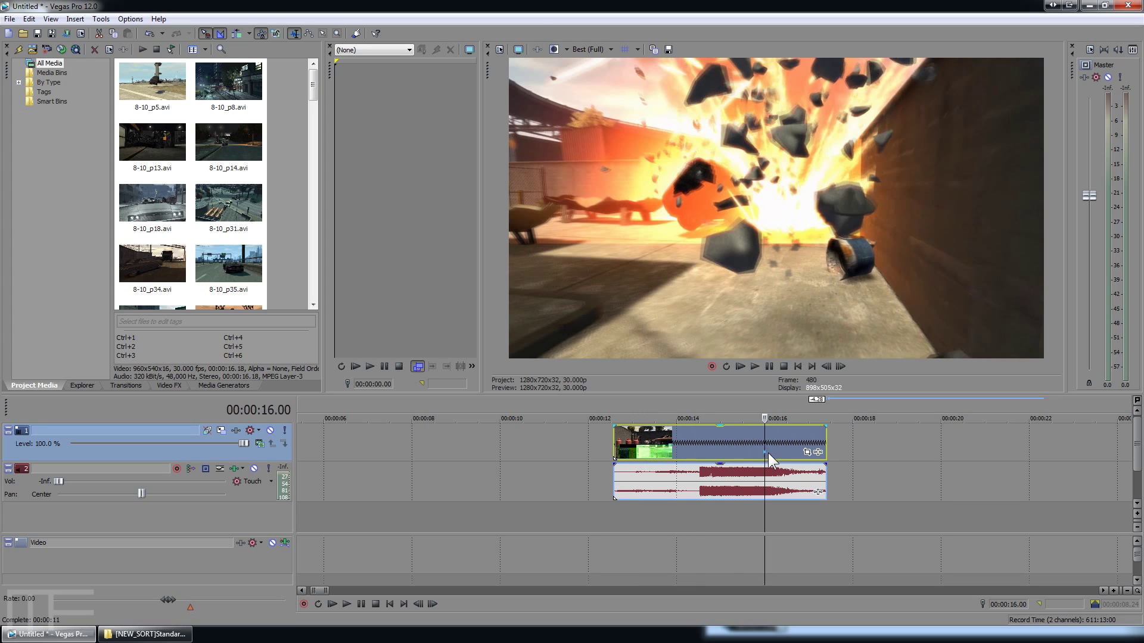
pyautogui.click(767, 452)
pyautogui.click(784, 451)
pyautogui.click(797, 448)
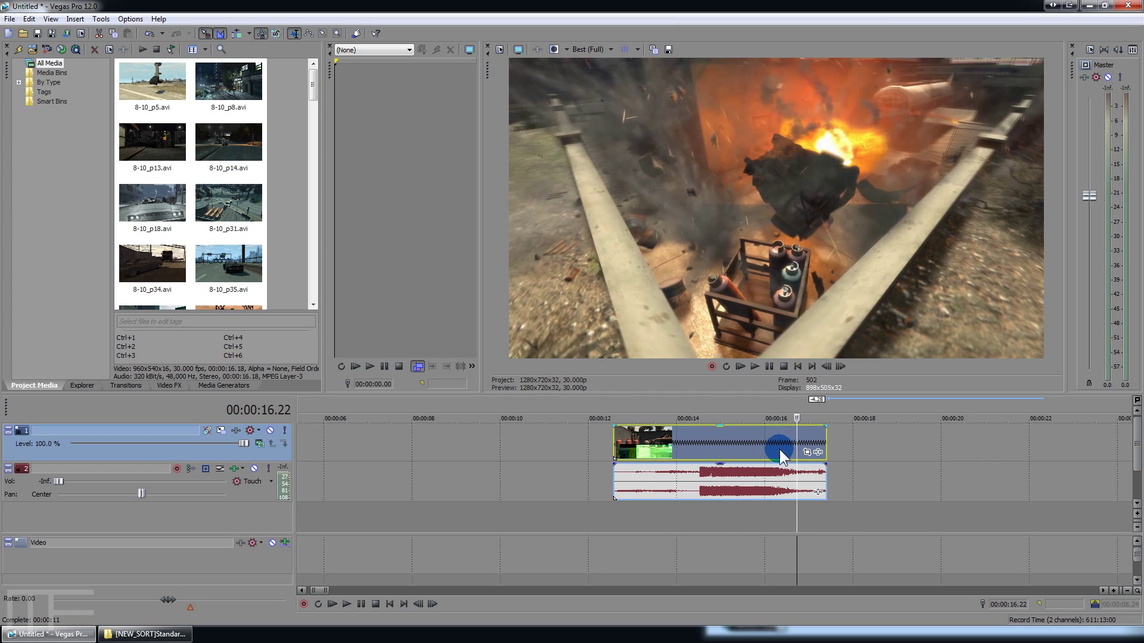
pyautogui.click(742, 449)
pyautogui.click(700, 447)
pyautogui.click(681, 453)
pyautogui.click(674, 448)
pyautogui.hotkey('ctrl', 'z')
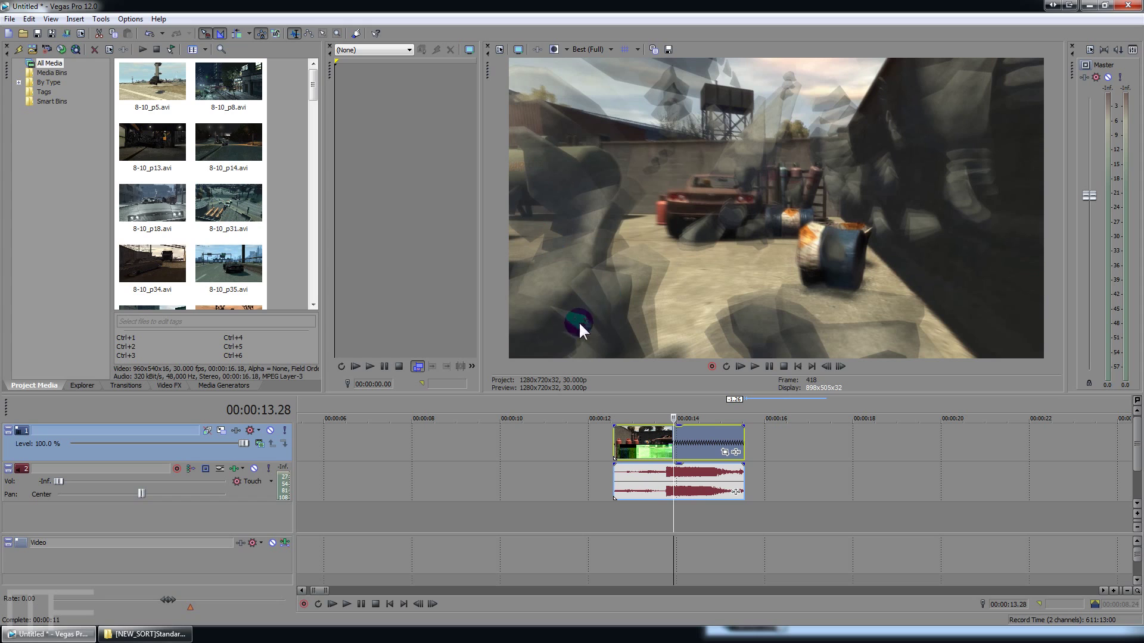
# - Turn on Disable resample in the first clip's Properties and apply it with OK
pyautogui.rightClick(674, 436)
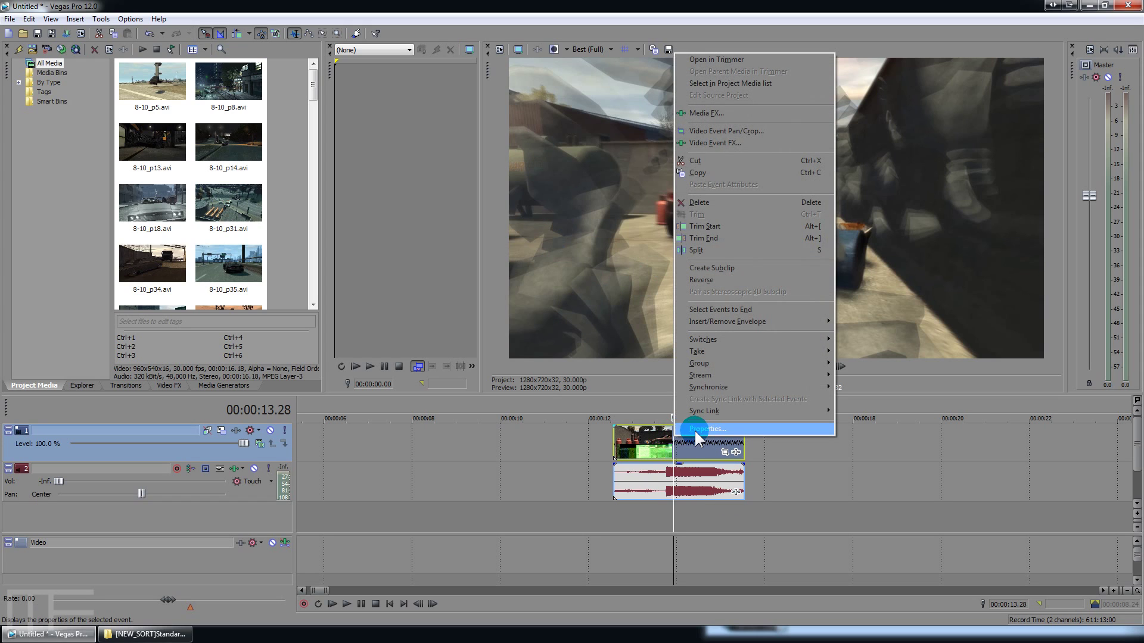
pyautogui.click(695, 428)
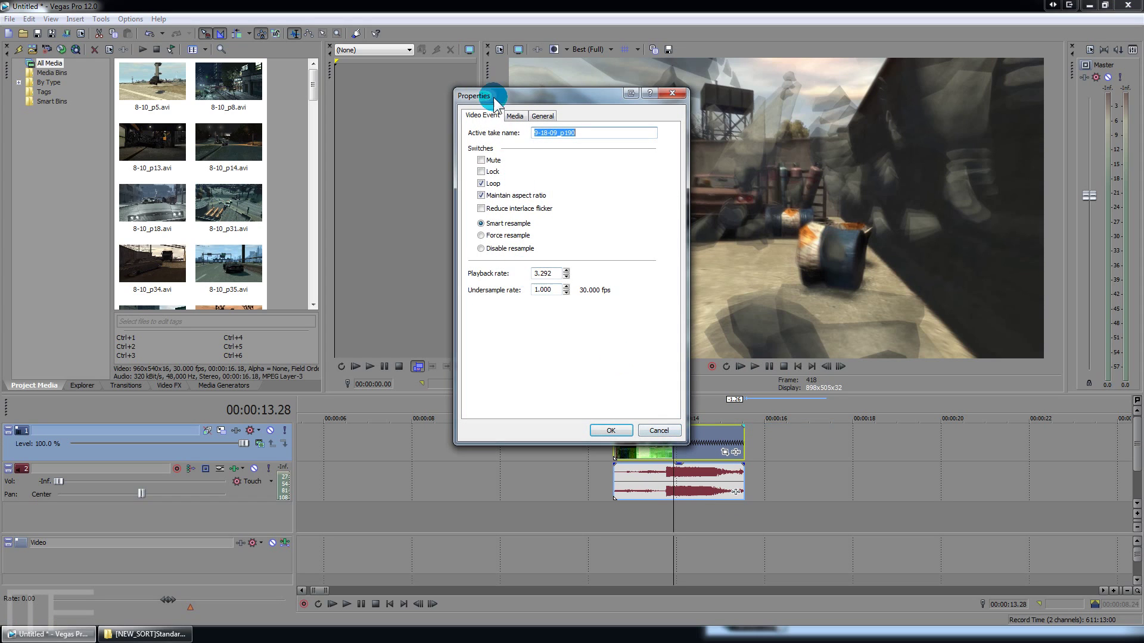
pyautogui.moveTo(516, 95); pyautogui.dragTo(231, 179)
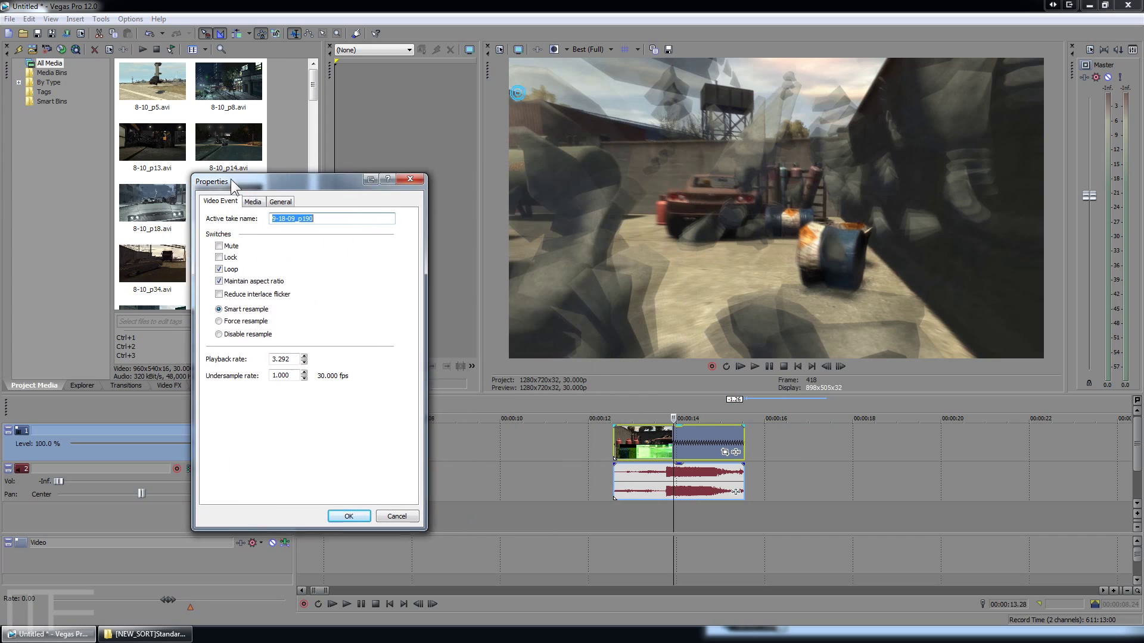
pyautogui.click(192, 336)
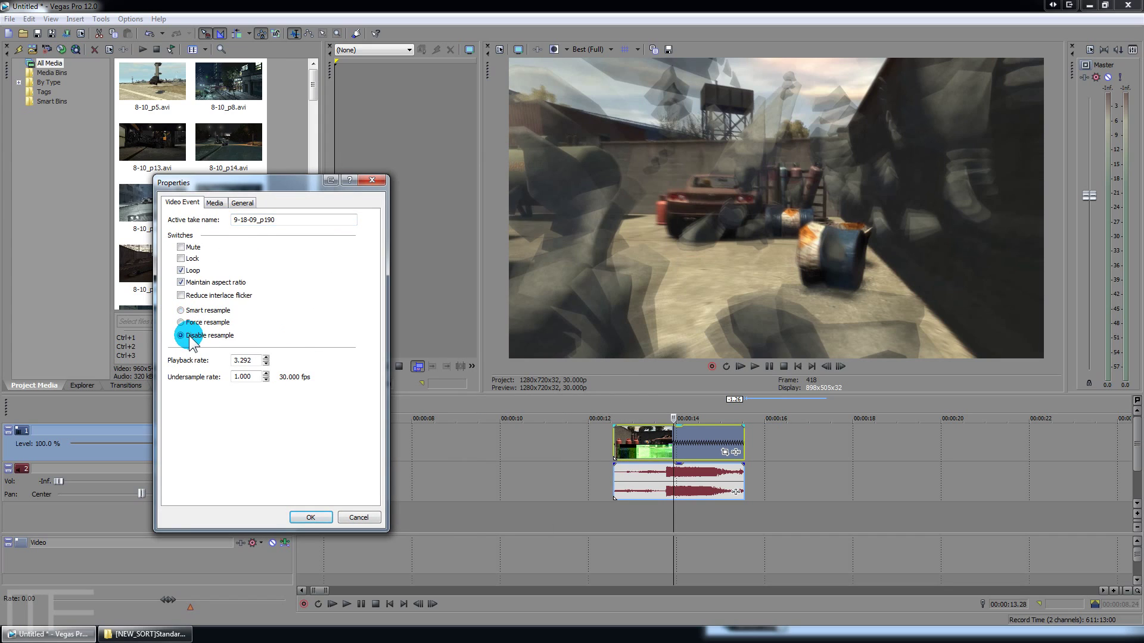
pyautogui.click(311, 517)
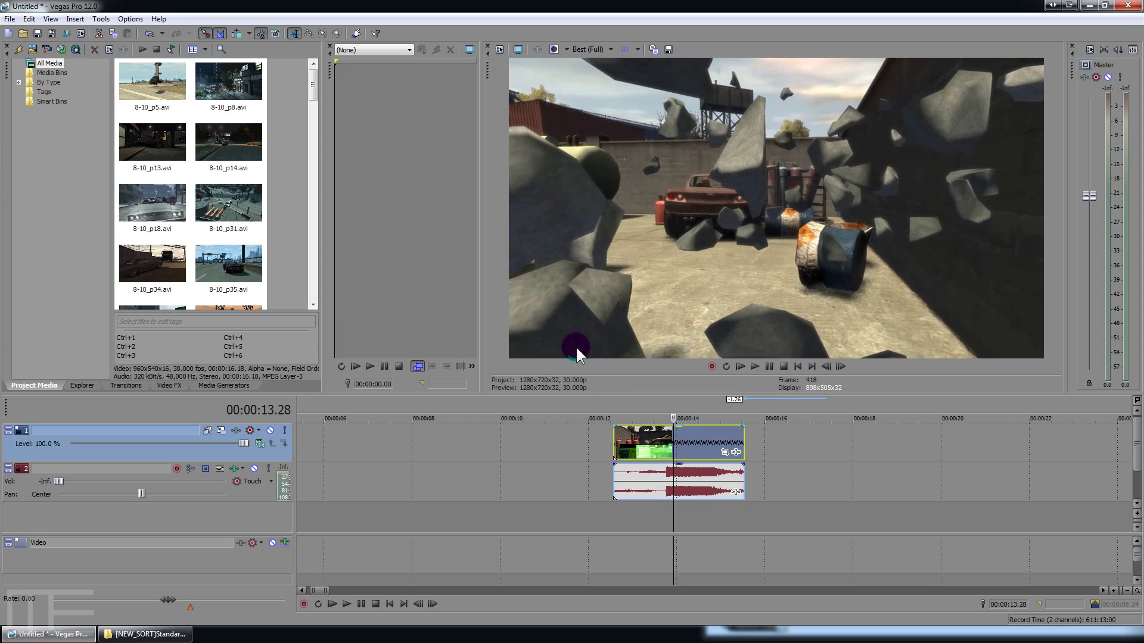
# - Play the clip from 00:00:13.22 and stop at 00:00:14.14 to check the result
pyautogui.click(664, 448)
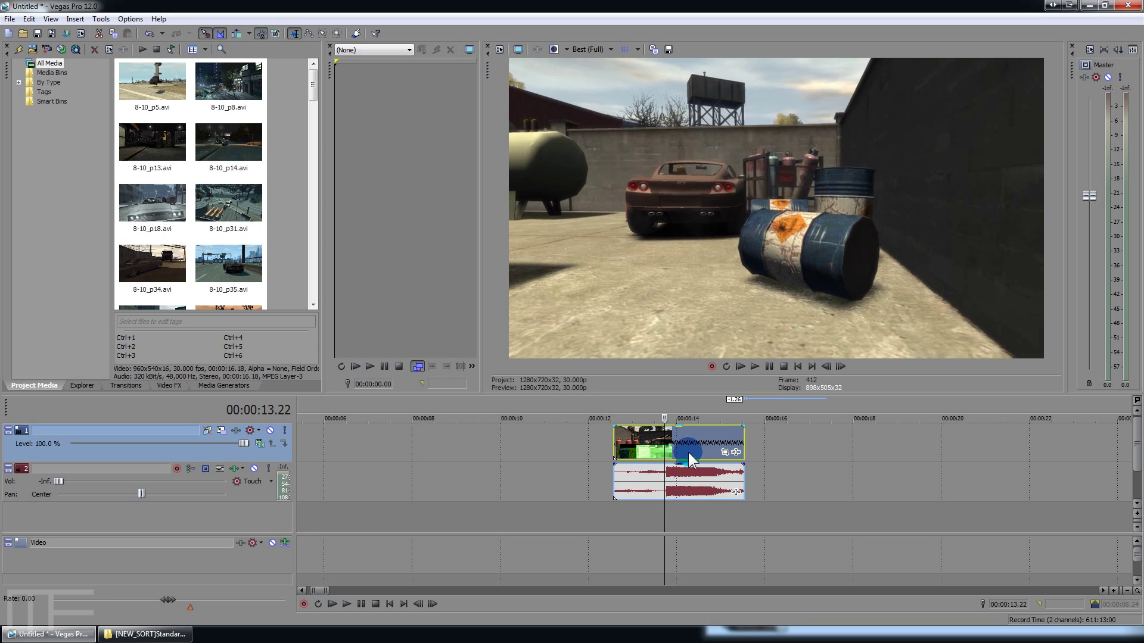
pyautogui.press('space')
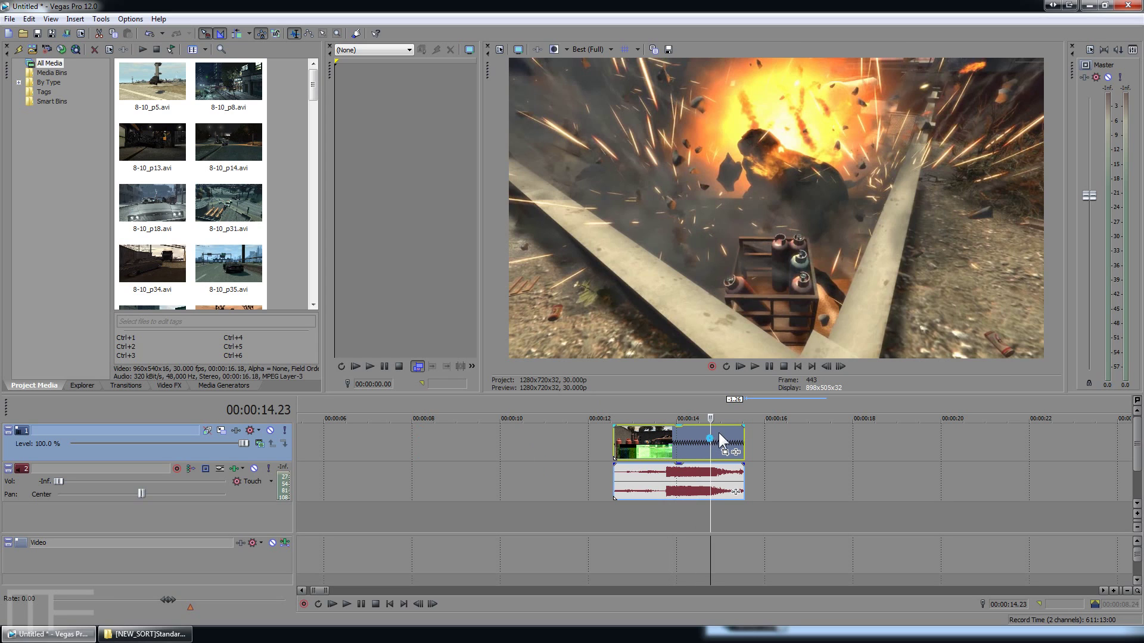
pyautogui.click(697, 438)
pyautogui.click(10, 19)
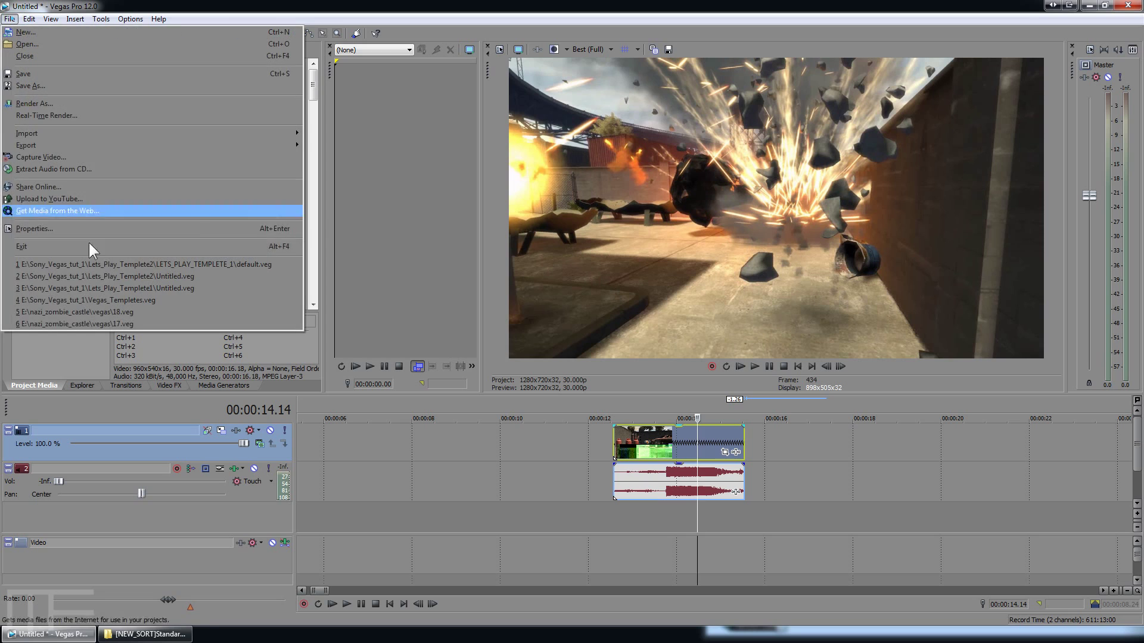
pyautogui.click(59, 227)
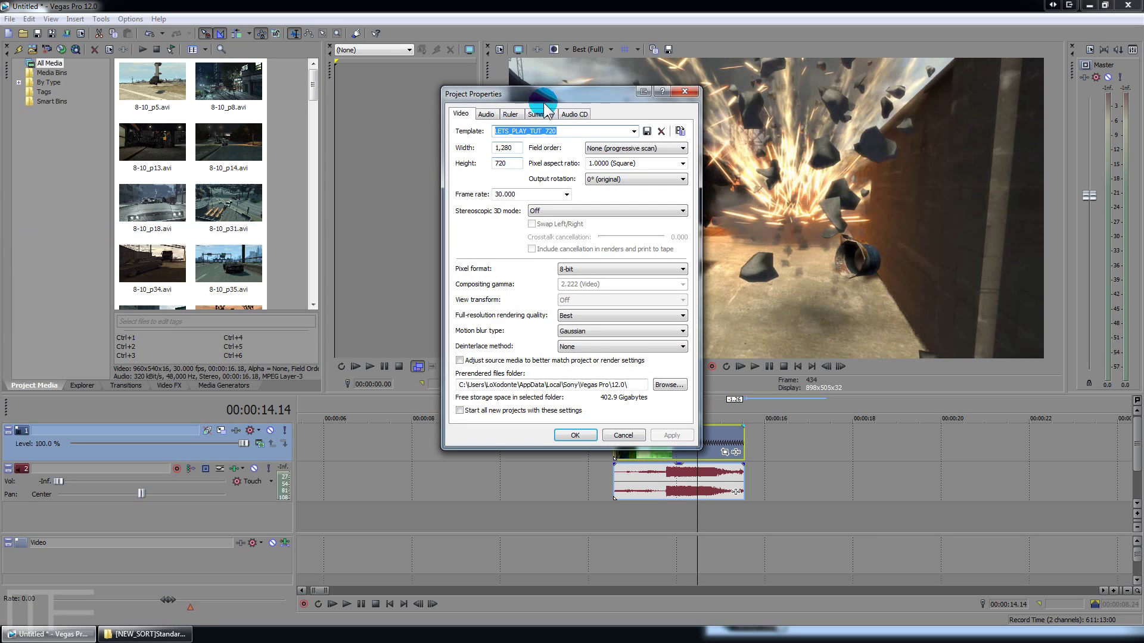
pyautogui.moveTo(535, 89); pyautogui.dragTo(139, 215)
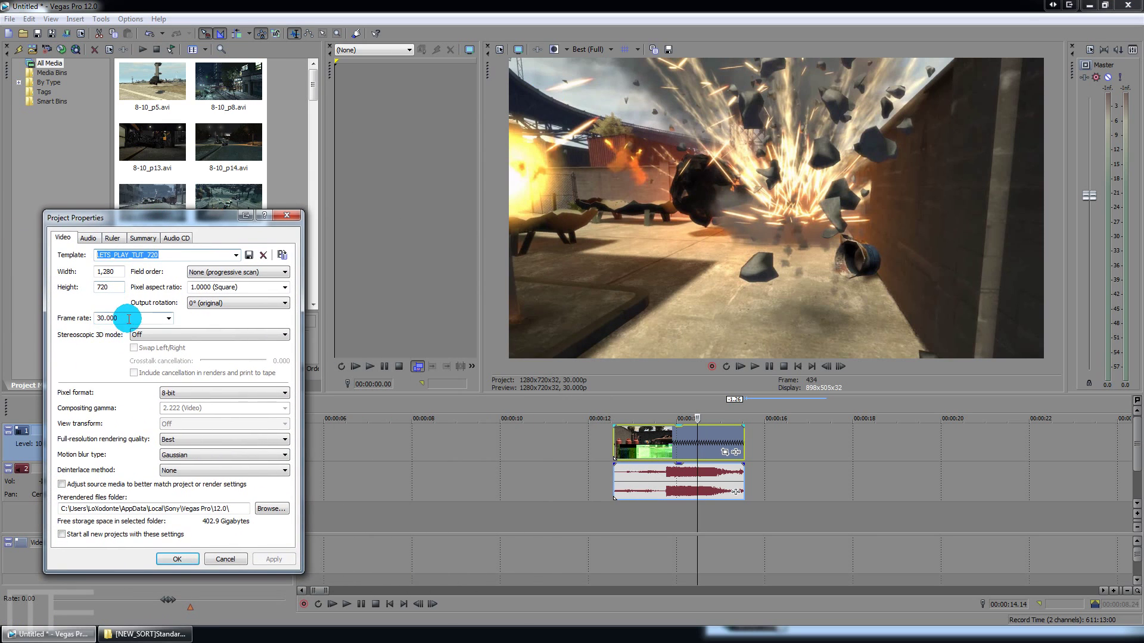
pyautogui.click(122, 318)
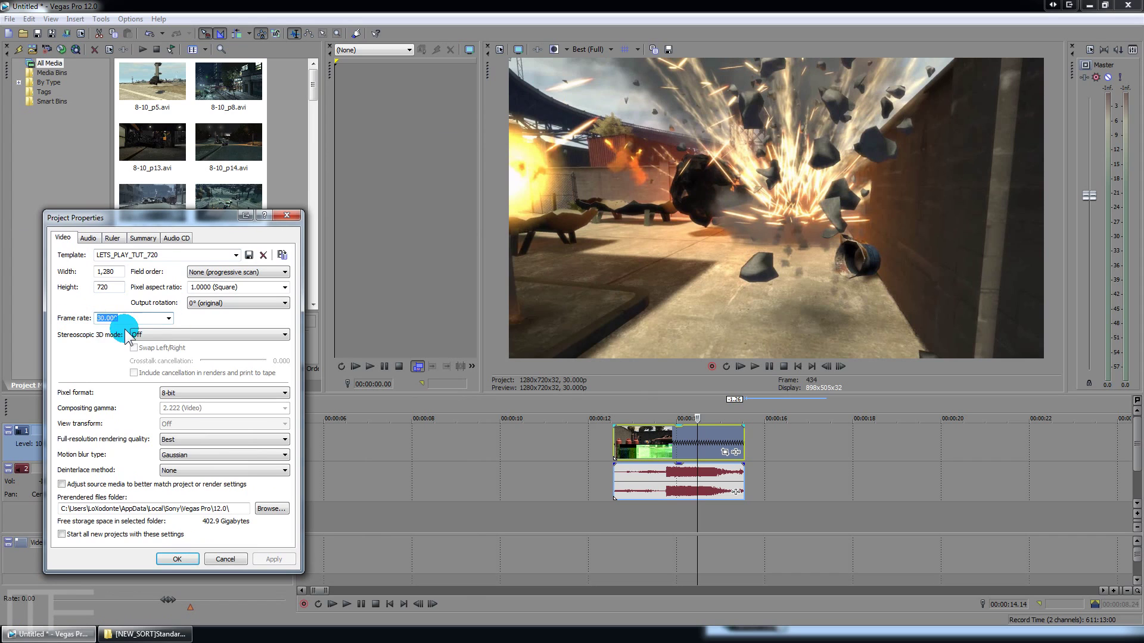
pyautogui.click(237, 557)
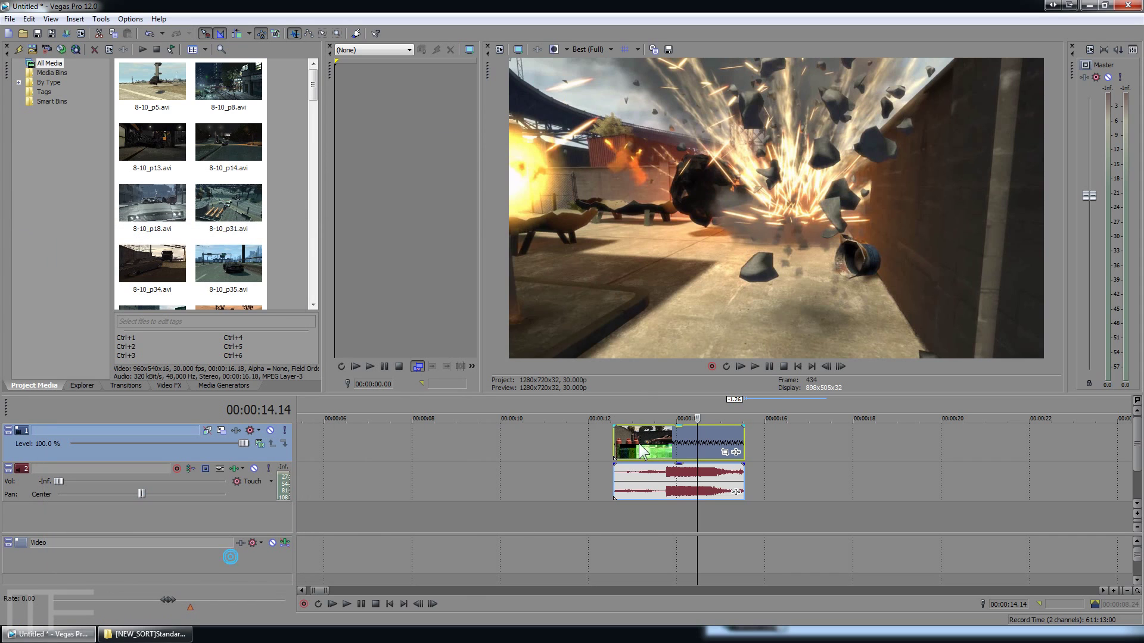
pyautogui.click(652, 442)
pyautogui.scroll(2, 655, 441)
pyautogui.scroll(1, 659, 440)
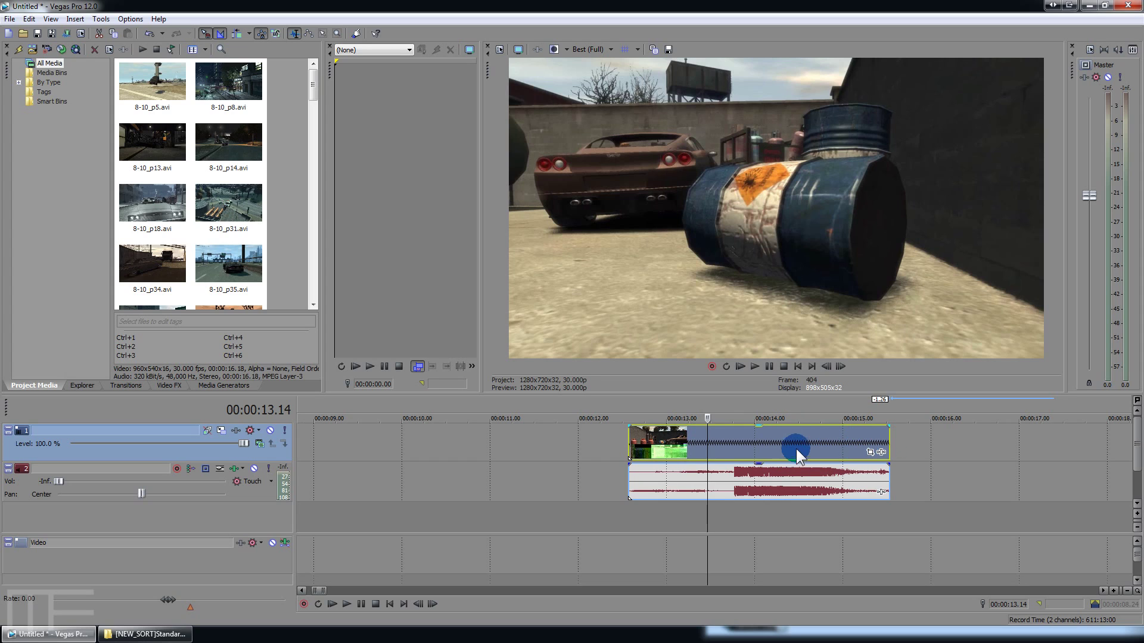
pyautogui.rightClick(708, 451)
pyautogui.click(742, 436)
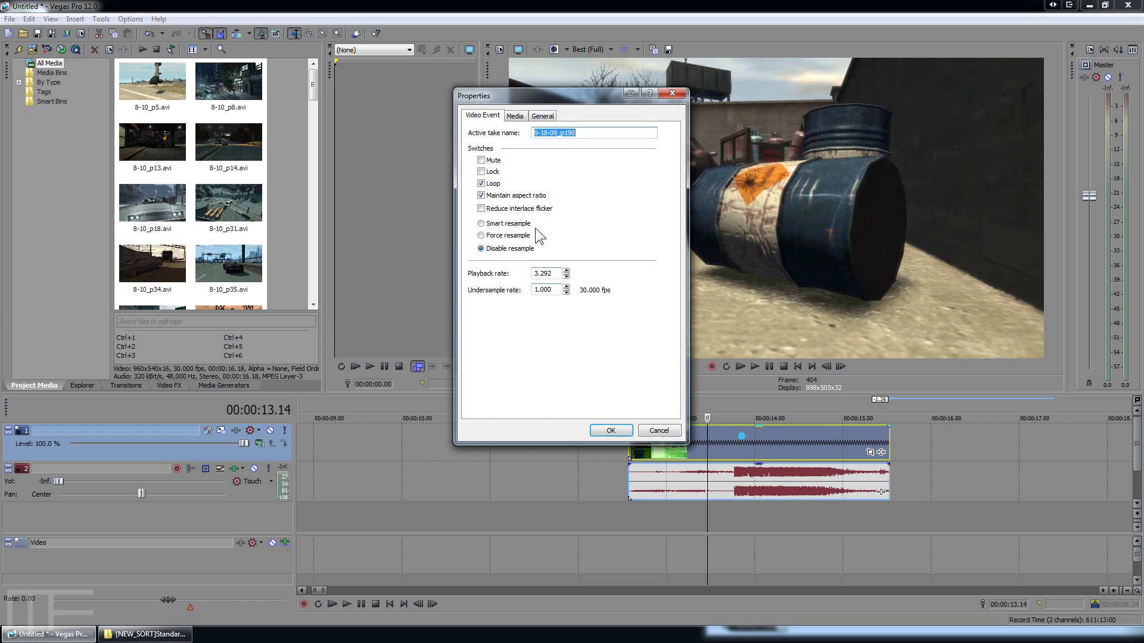
pyautogui.click(513, 116)
pyautogui.moveTo(535, 94); pyautogui.dragTo(292, 191)
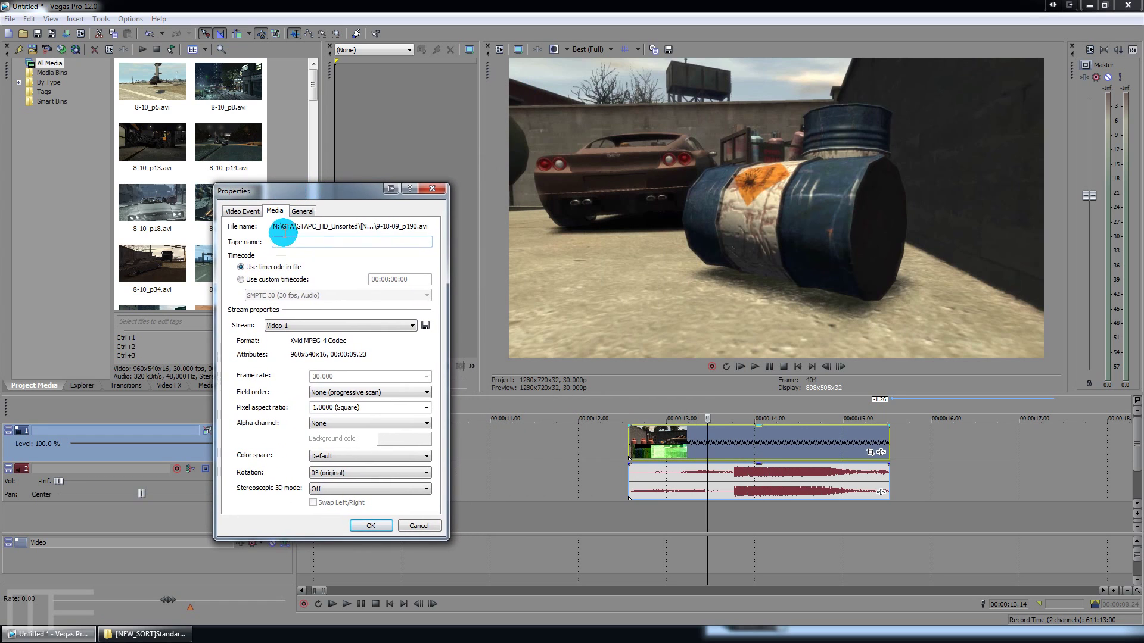
pyautogui.click(267, 279)
pyautogui.click(300, 296)
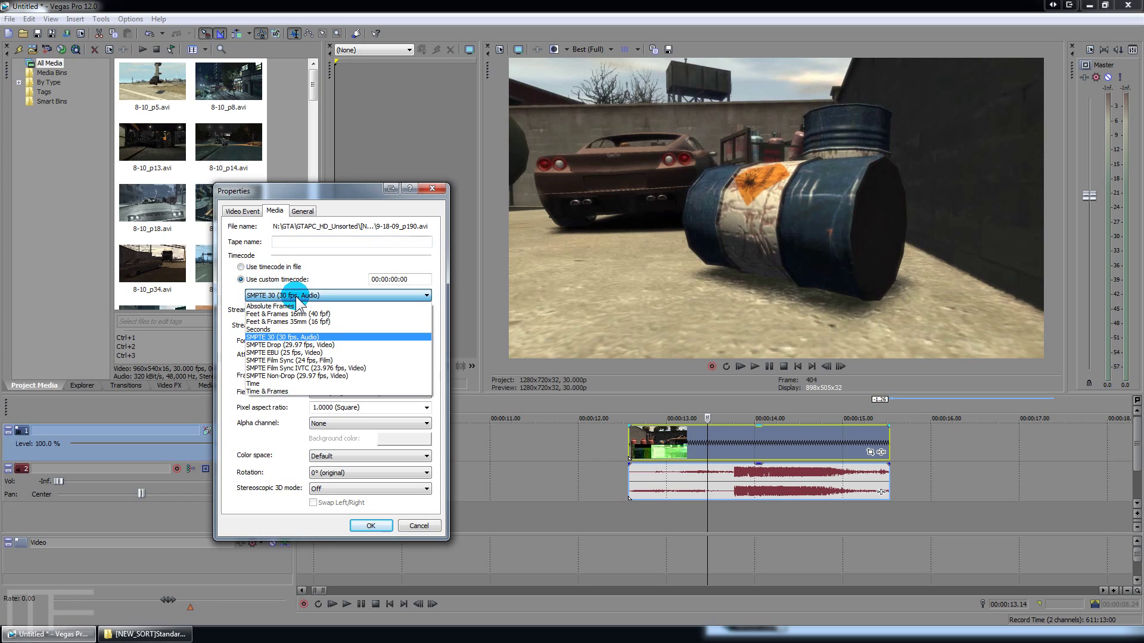
pyautogui.click(297, 296)
pyautogui.click(283, 268)
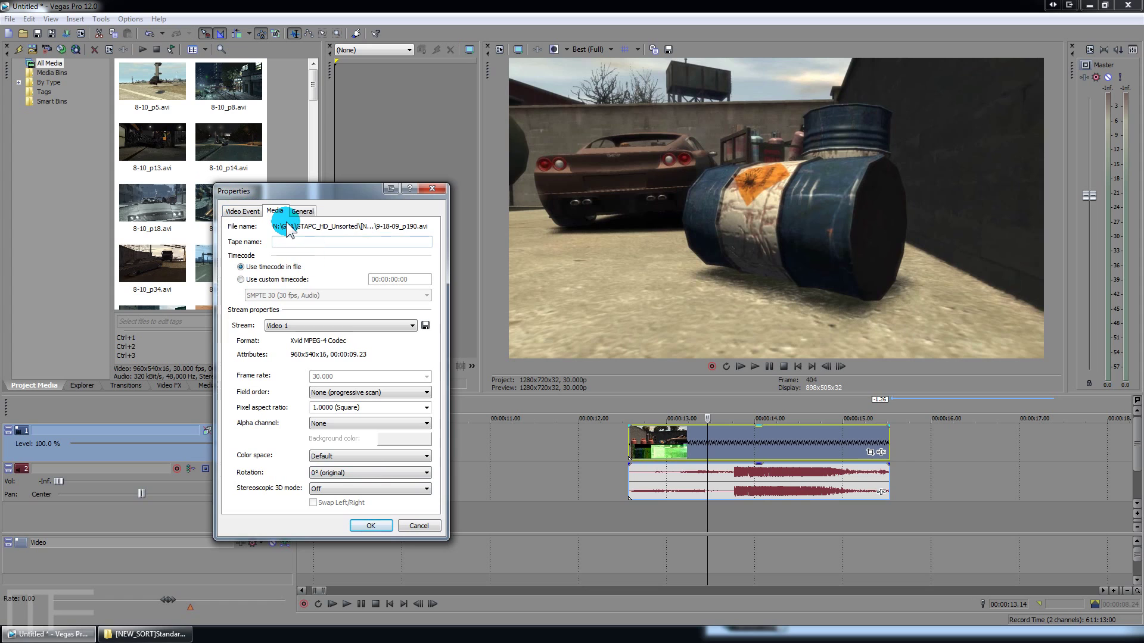
pyautogui.click(422, 527)
pyautogui.click(728, 449)
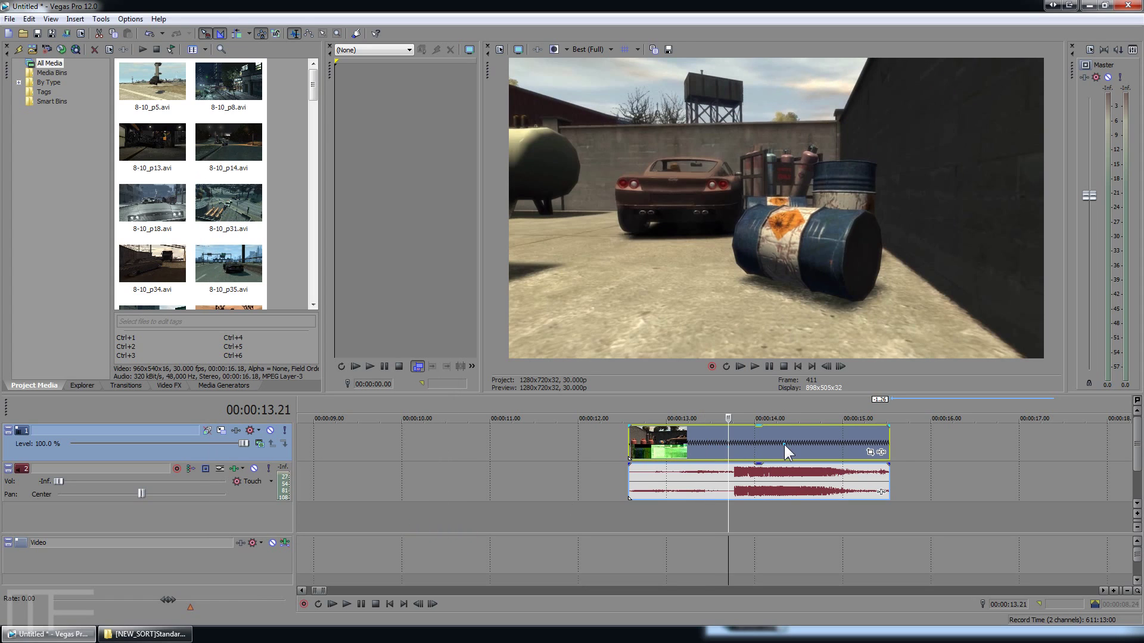
pyautogui.press('space')
pyautogui.click(777, 440)
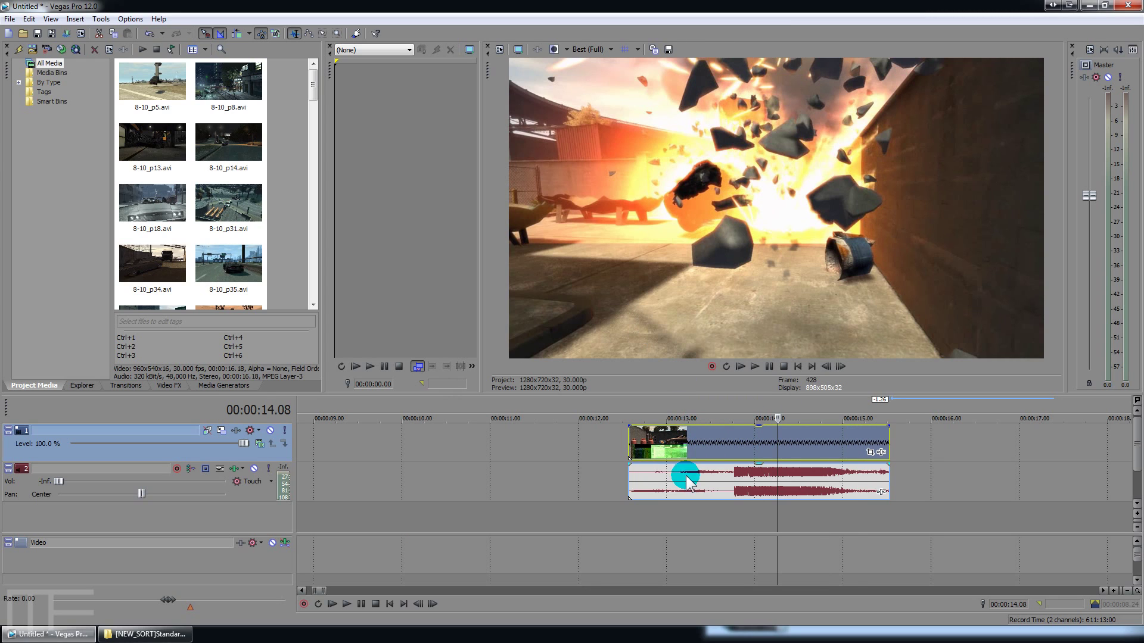
# - Scrub the explosion clip between 00:00:13.12 and about 00:00:15.03
pyautogui.click(737, 439)
pyautogui.click(702, 441)
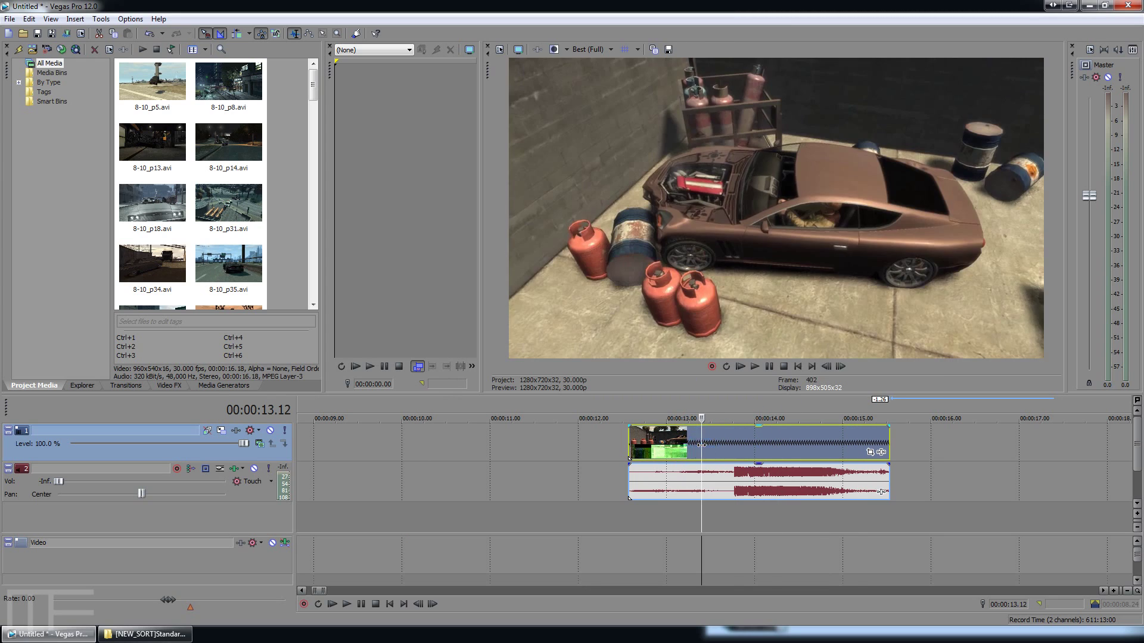
pyautogui.click(736, 445)
pyautogui.click(766, 444)
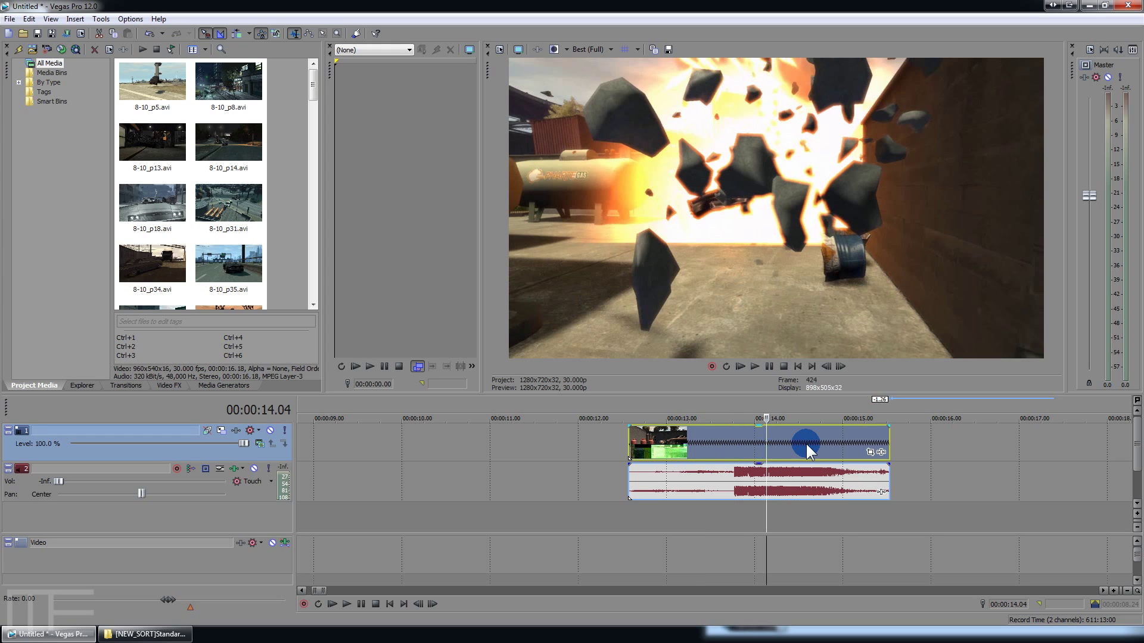
pyautogui.click(806, 444)
pyautogui.click(849, 440)
pyautogui.click(784, 438)
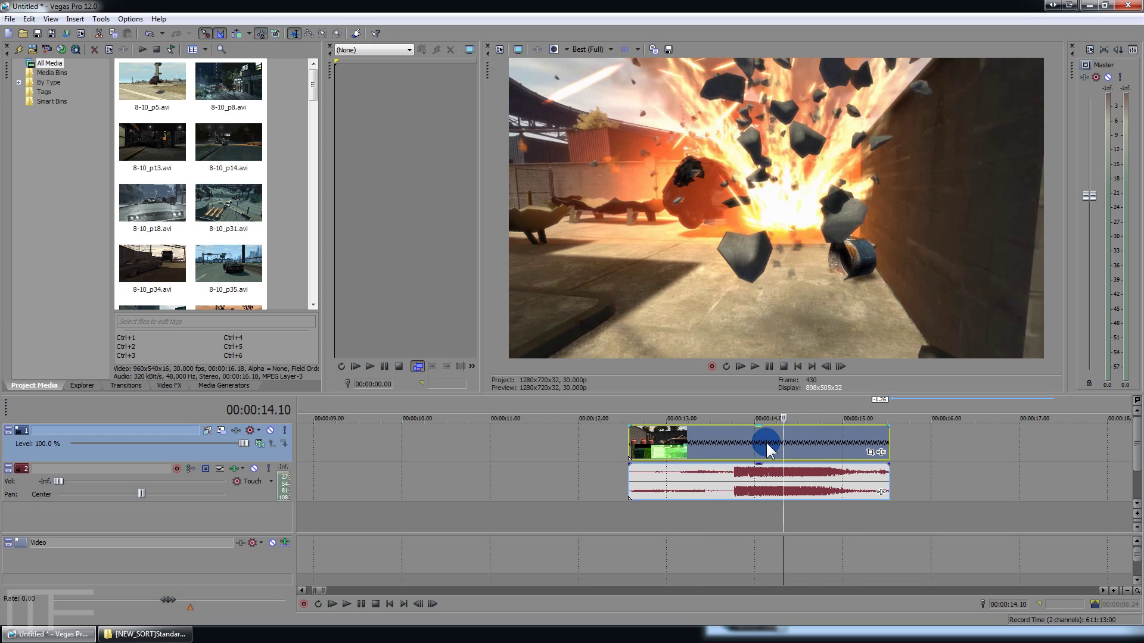
# - Move the clip and its audio about 2 seconds earlier, to roughly 00:00:10.5–00:00:13.4
pyautogui.moveTo(715, 441); pyautogui.dragTo(543, 445)
pyautogui.click(568, 444)
pyautogui.click(713, 439)
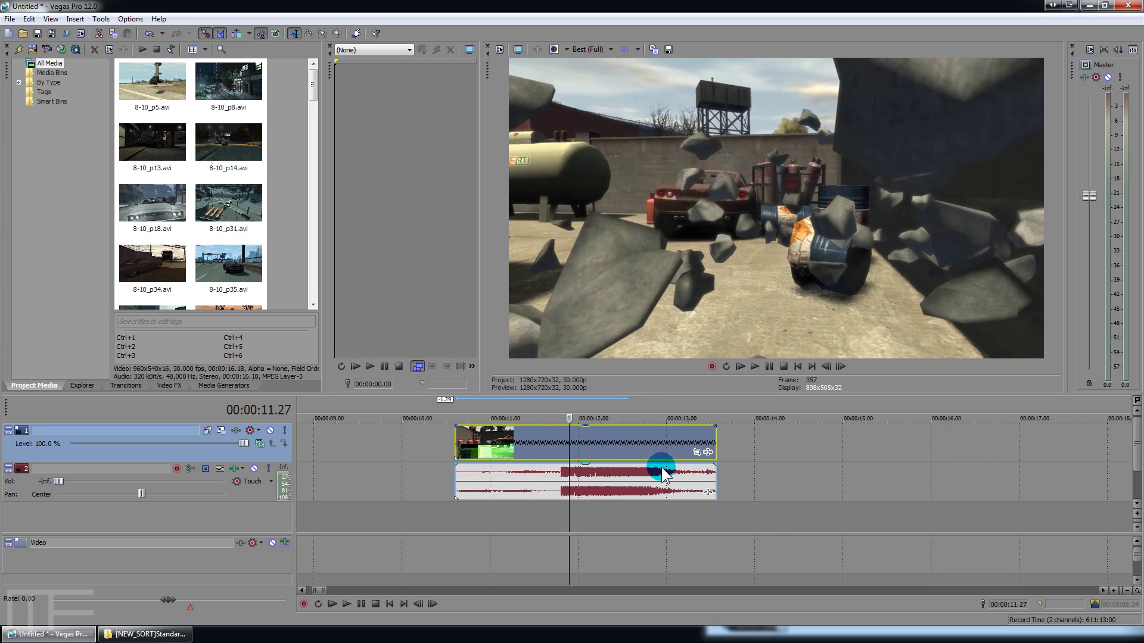
pyautogui.click(599, 449)
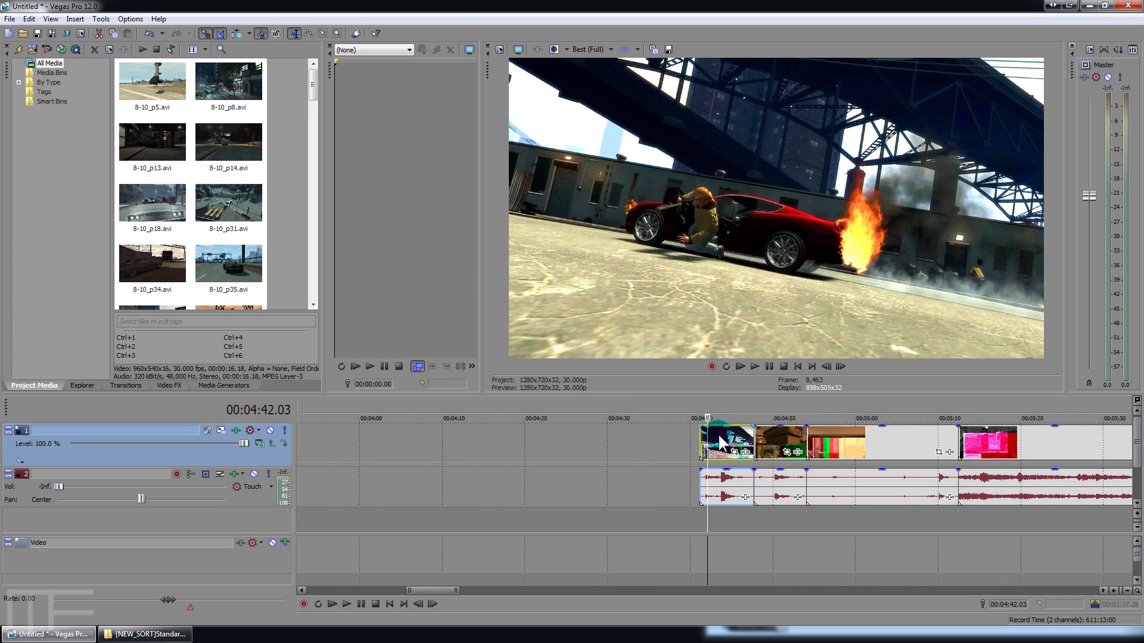
# - Turn on Disable resample in the Properties of clip 10-10-09_p58 at 00:06:26
pyautogui.scroll(-5, 919, 473)
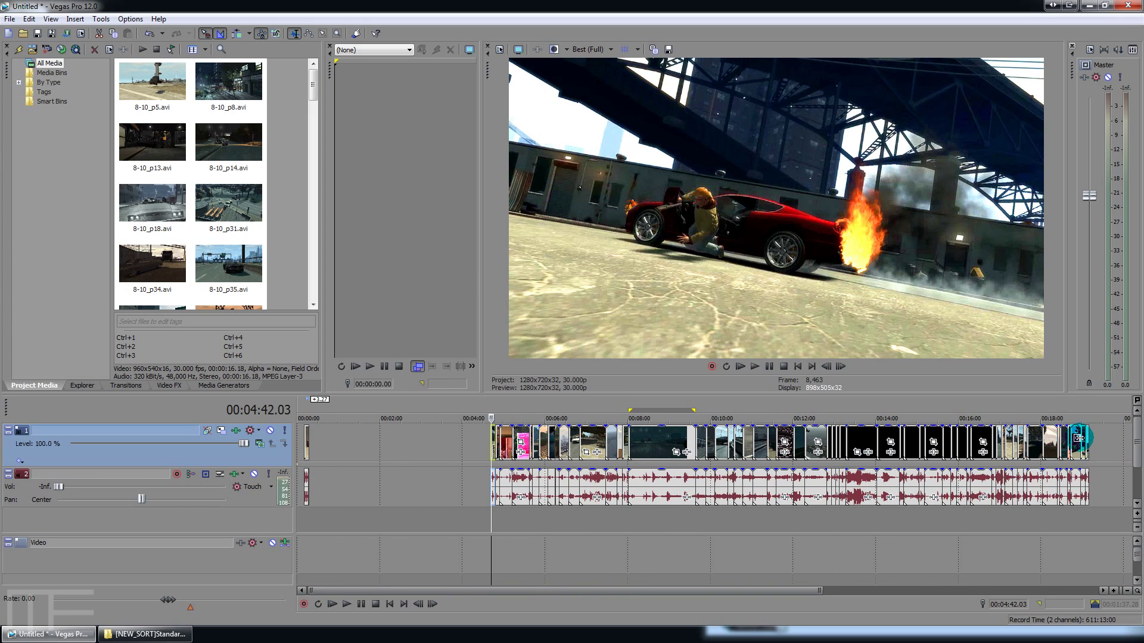
pyautogui.click(663, 441)
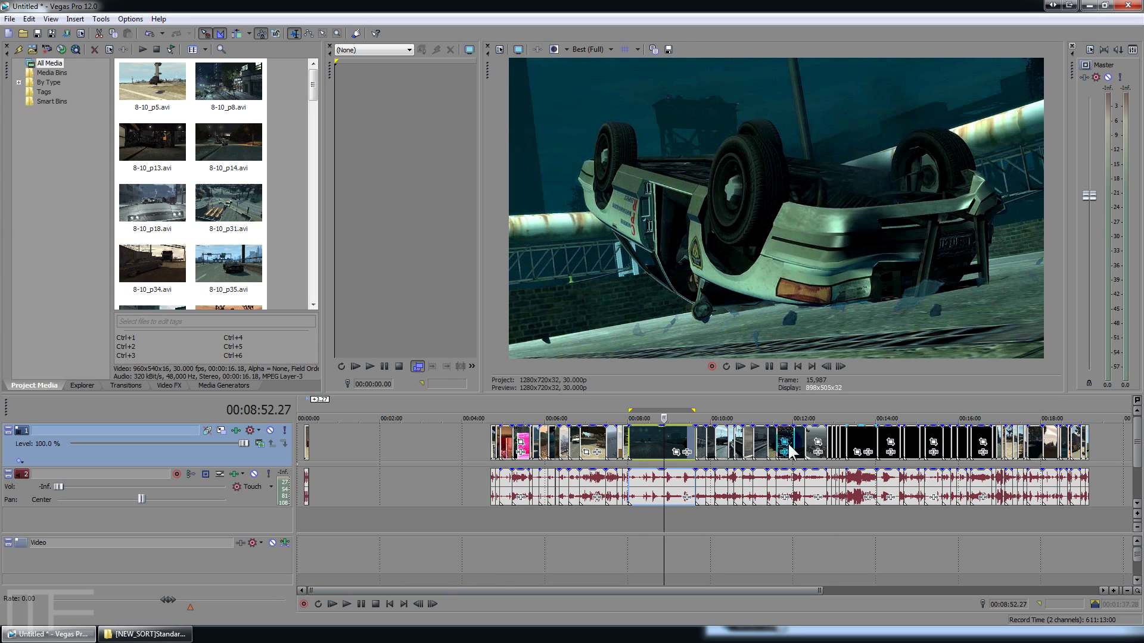
pyautogui.scroll(6, 599, 449)
pyautogui.scroll(-5, 599, 449)
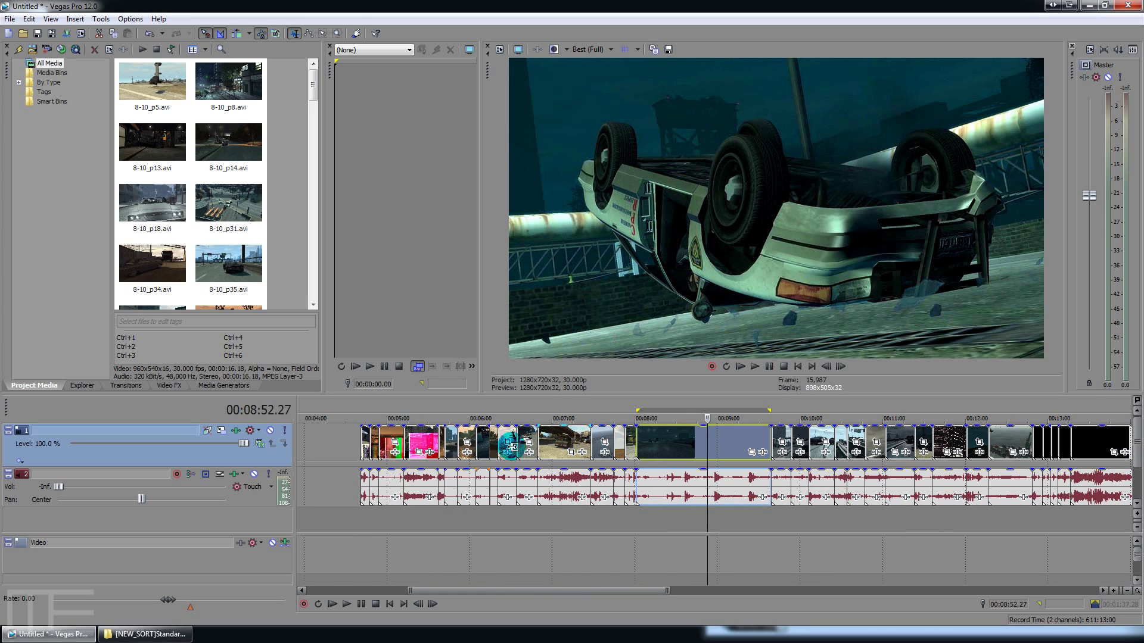
pyautogui.click(551, 448)
pyautogui.scroll(4, 575, 448)
pyautogui.rightClick(577, 444)
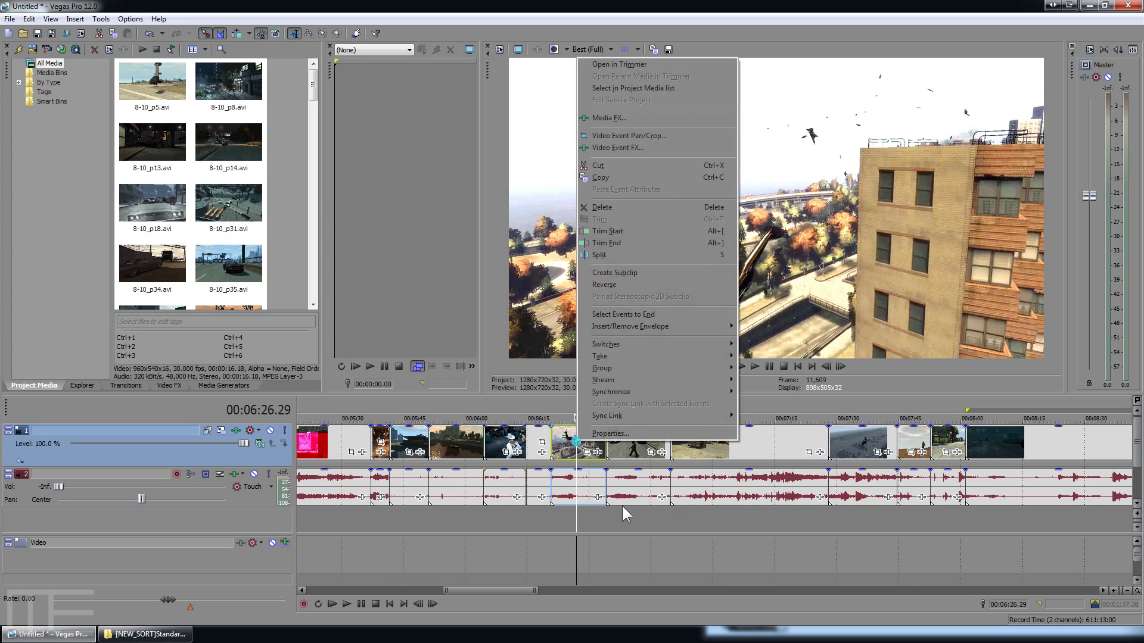
pyautogui.click(608, 435)
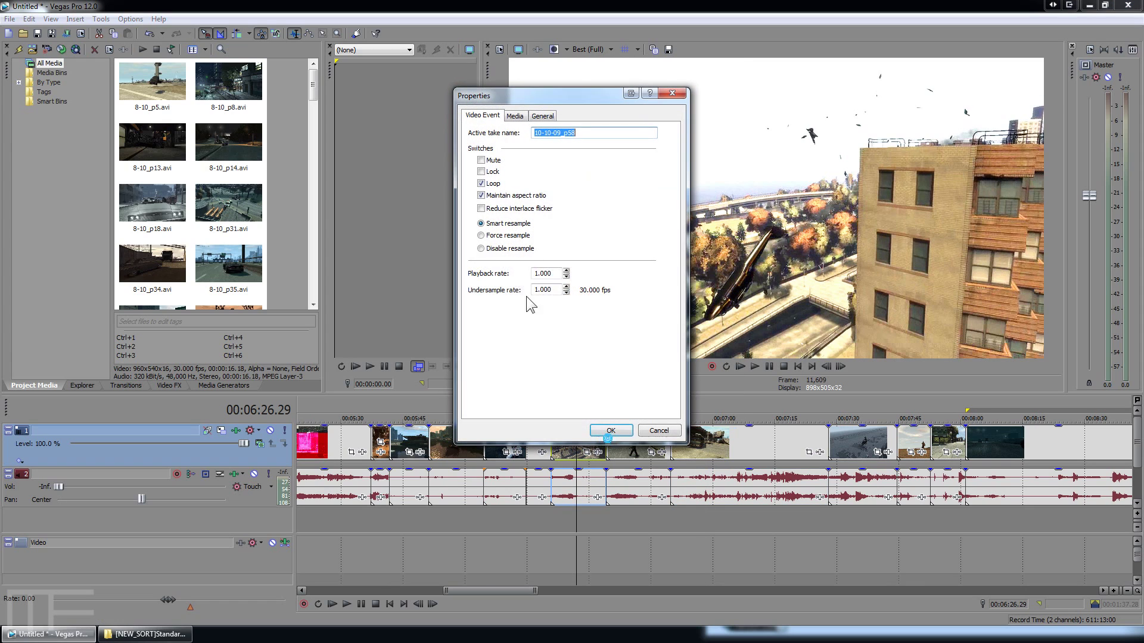
pyautogui.click(484, 248)
pyautogui.click(611, 431)
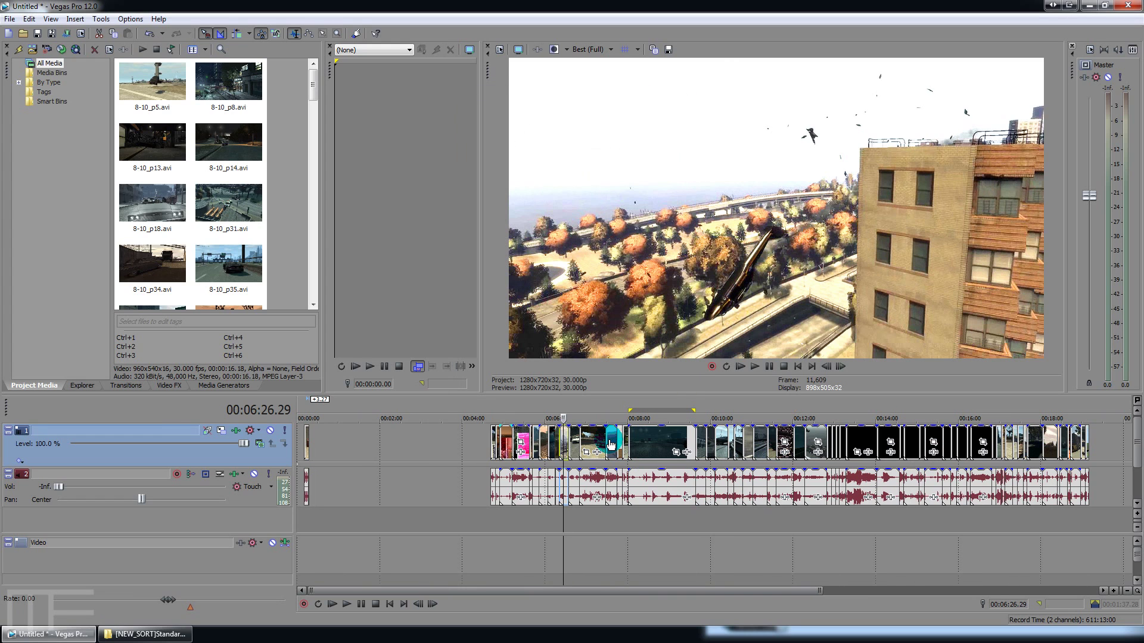
# - Scrub the start of the clip block between 00:04:41.20 and 00:04:47.22
pyautogui.scroll(-4, 608, 437)
pyautogui.click(497, 434)
pyautogui.scroll(3, 693, 456)
pyautogui.click(670, 432)
pyautogui.scroll(-5, 771, 474)
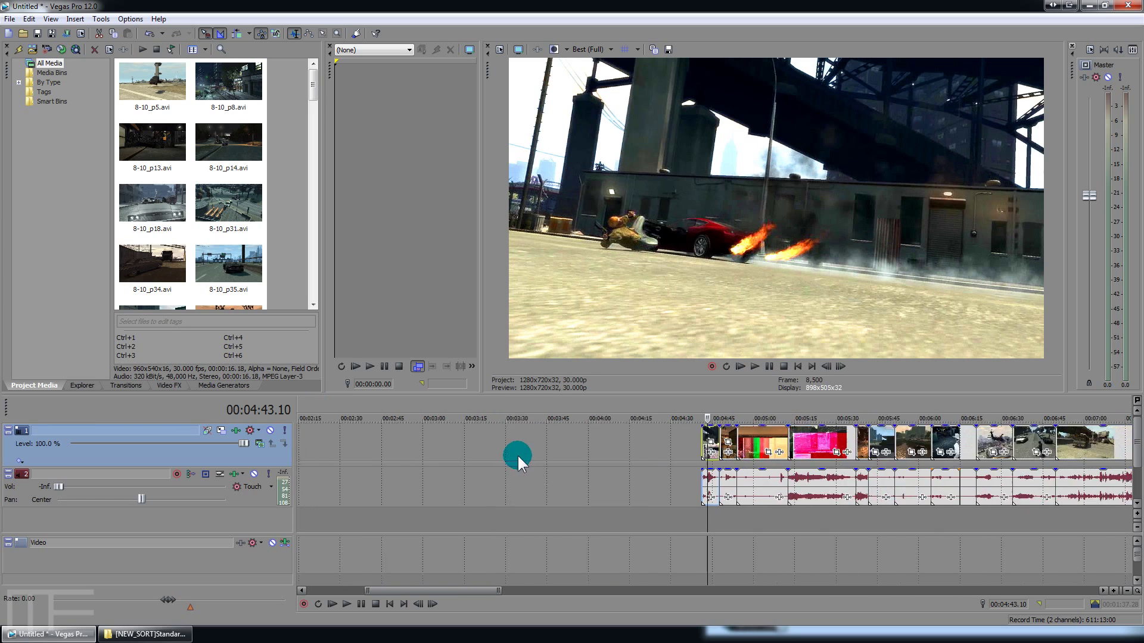
pyautogui.scroll(5, 521, 454)
pyautogui.click(720, 440)
pyautogui.scroll(5, 715, 442)
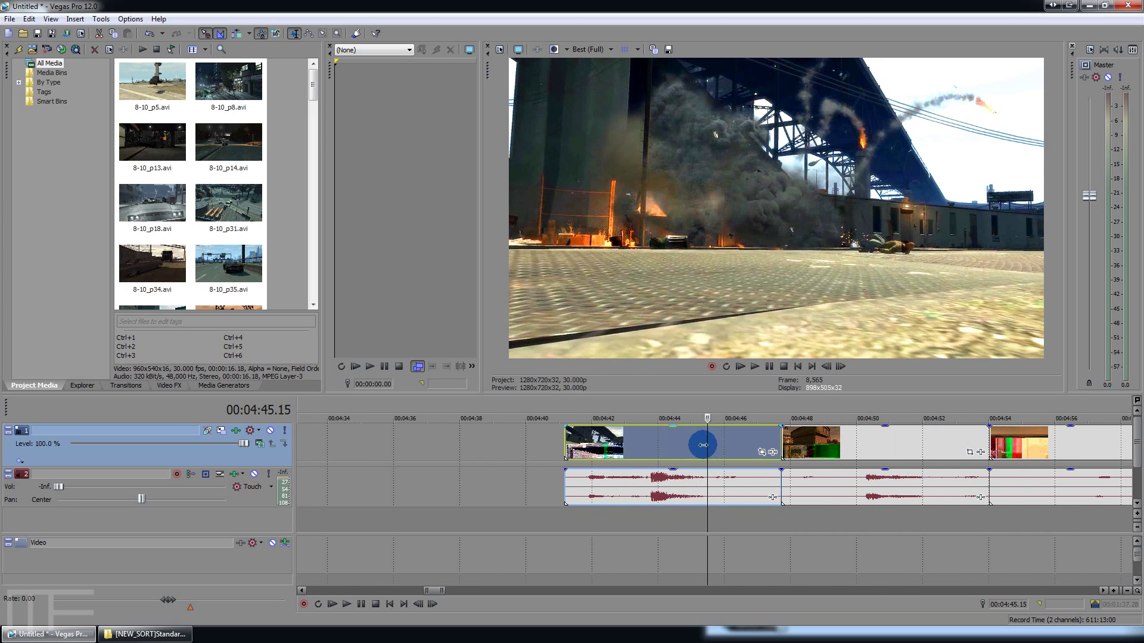
pyautogui.click(620, 443)
pyautogui.click(581, 451)
pyautogui.scroll(-2, 435, 574)
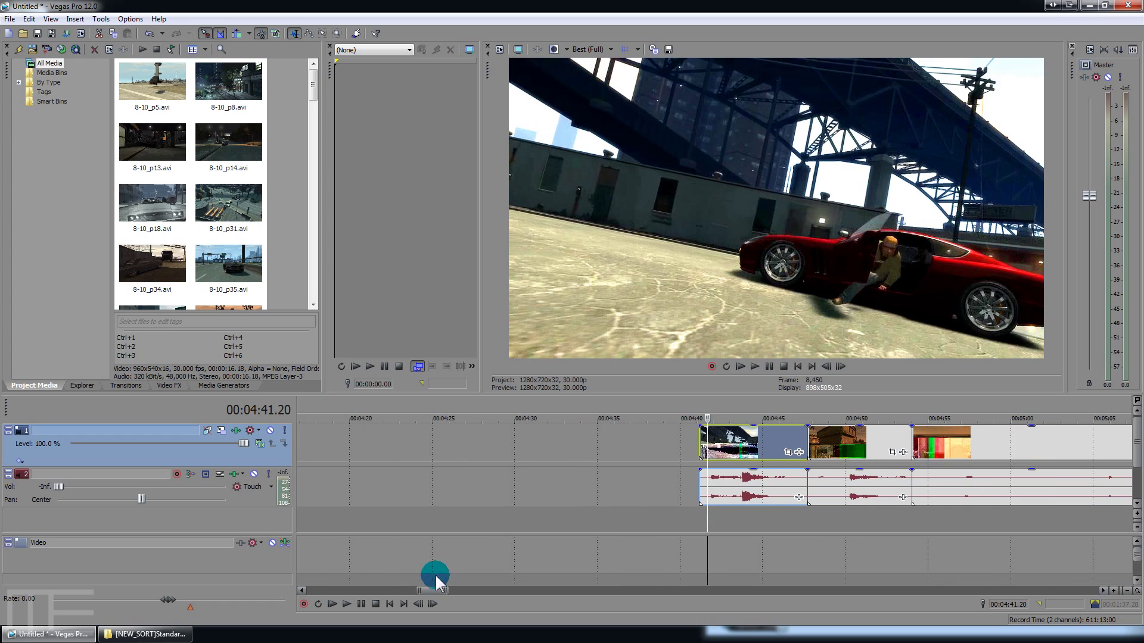
pyautogui.moveTo(430, 591); pyautogui.dragTo(791, 595)
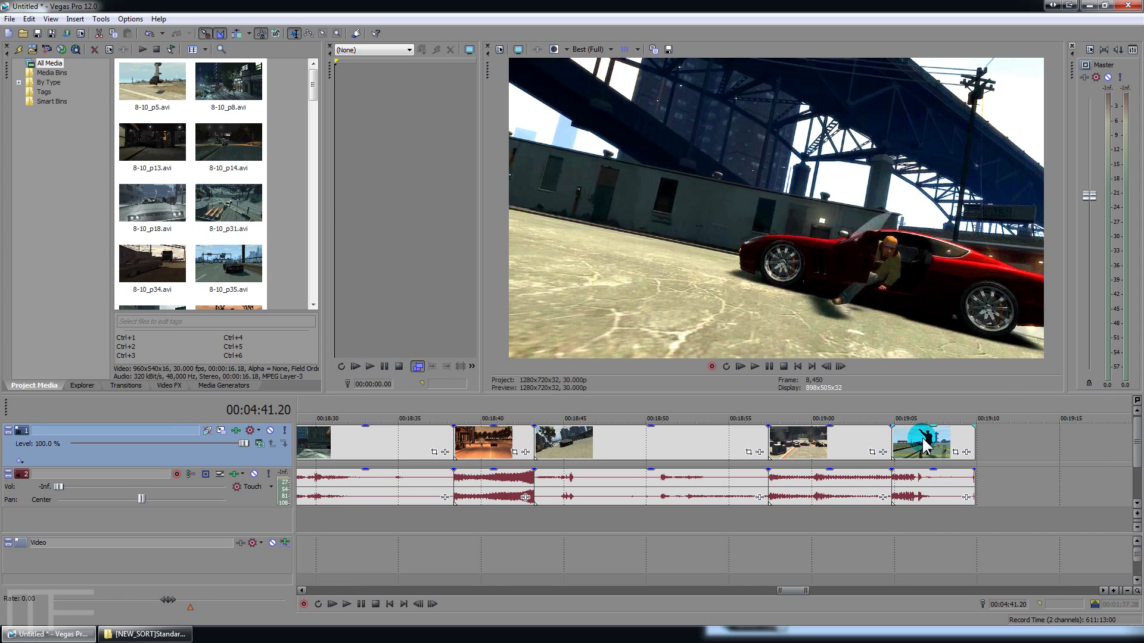
# - Select all events on the timeline with Ctrl+A
pyautogui.hotkey('ctrl', 'a')
pyautogui.scroll(-10, 767, 450)
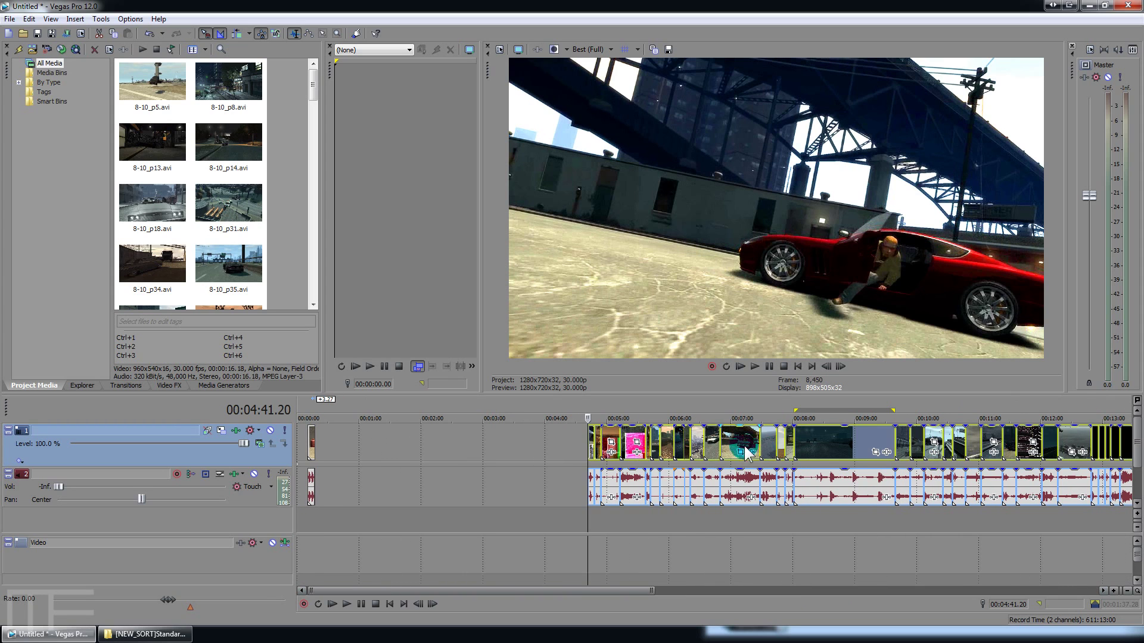
pyautogui.scroll(8, 738, 445)
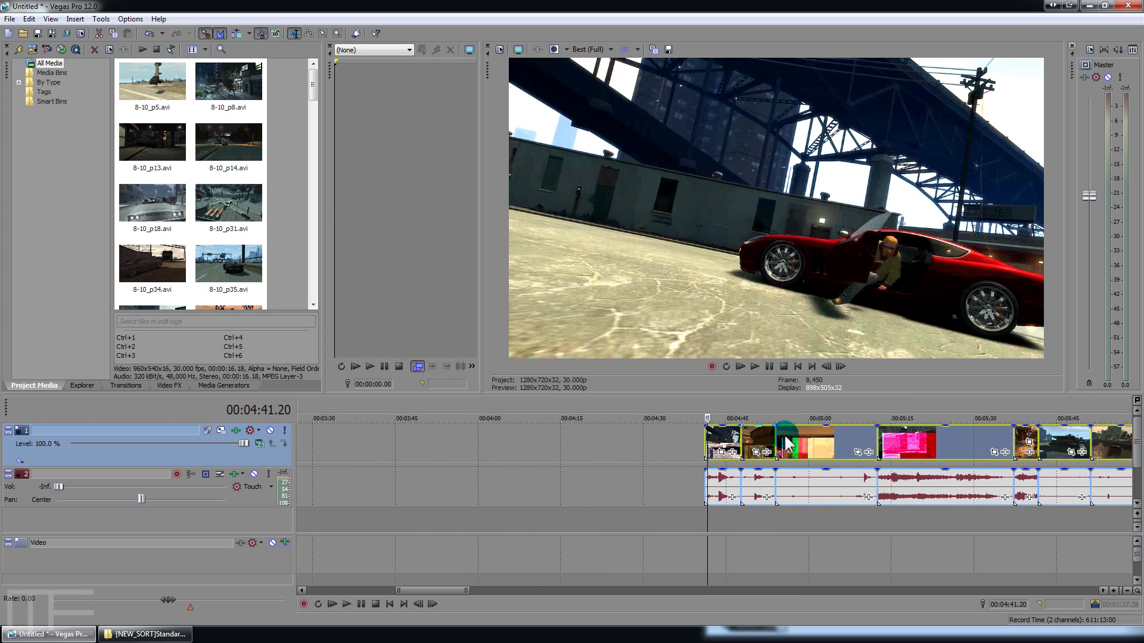
# - Disable resampling for all selected clips from the right-click menu
pyautogui.rightClick(794, 447)
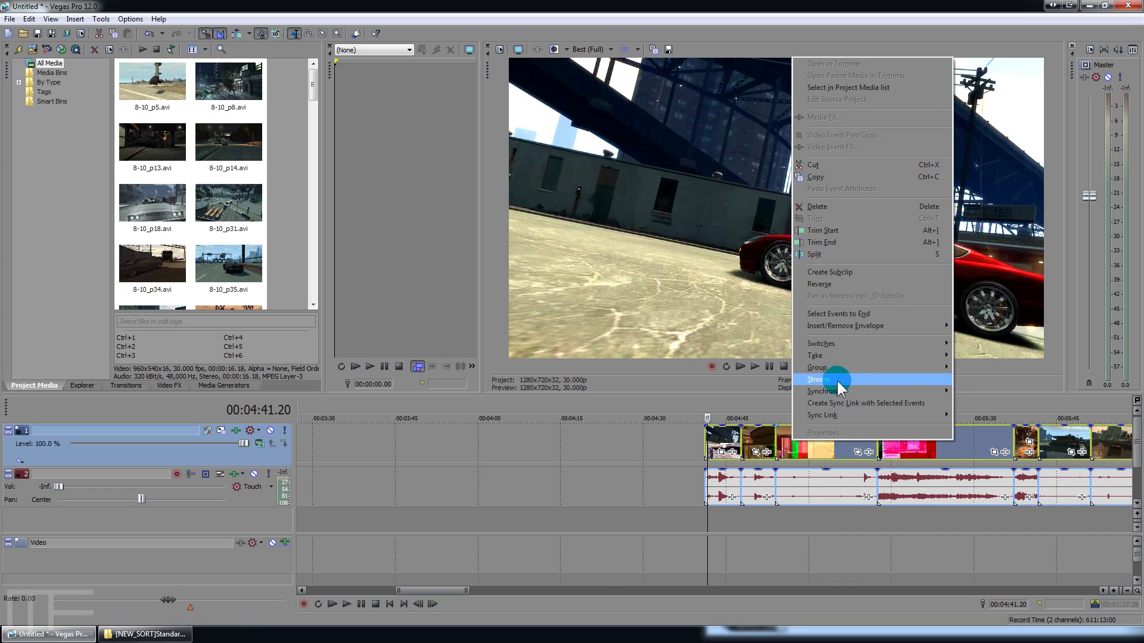
pyautogui.moveTo(837, 350)
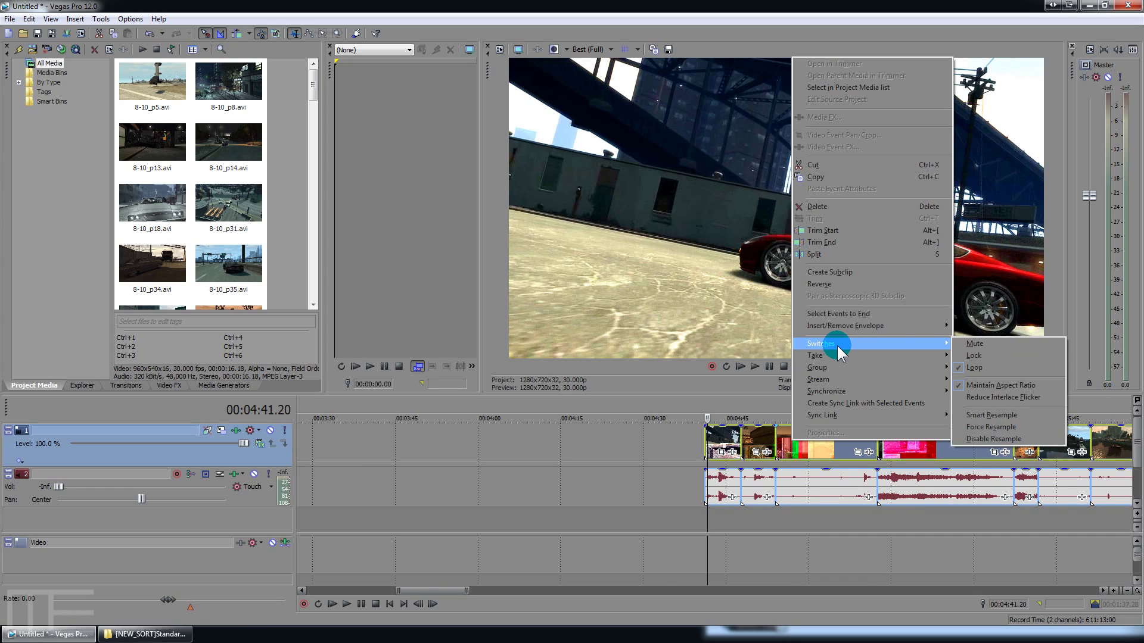
pyautogui.click(999, 440)
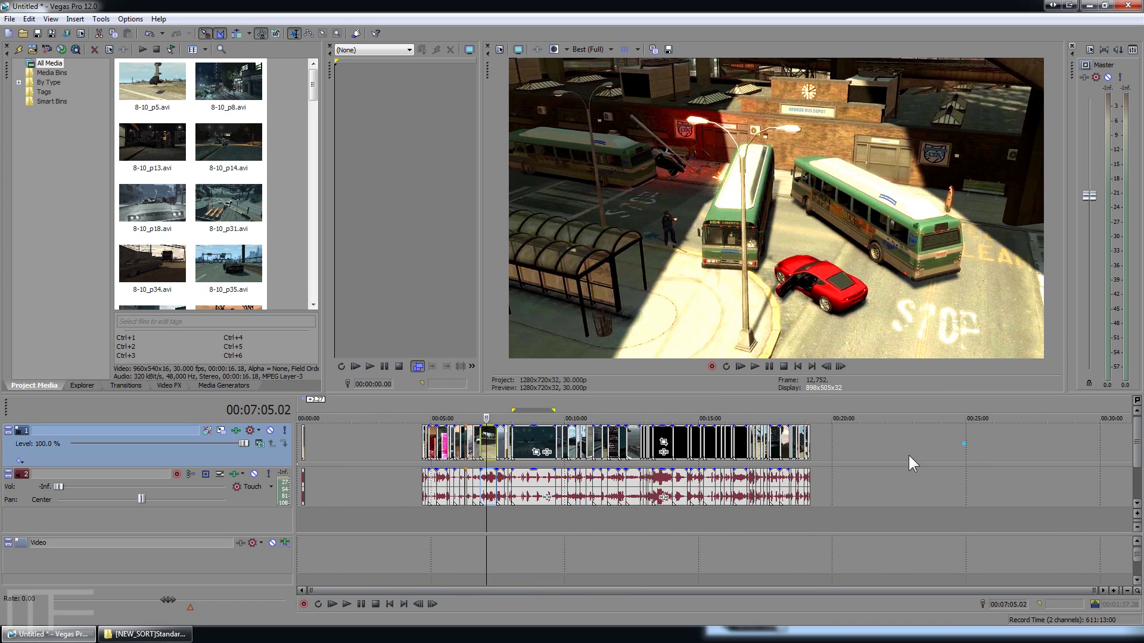
# - Confirm in the Properties of clip 10-10-09_p230 at 12:35 that resample is disabled
pyautogui.scroll(2, 909, 455)
pyautogui.click(685, 441)
pyautogui.scroll(4, 688, 441)
pyautogui.rightClick(694, 436)
pyautogui.click(727, 417)
pyautogui.click(490, 246)
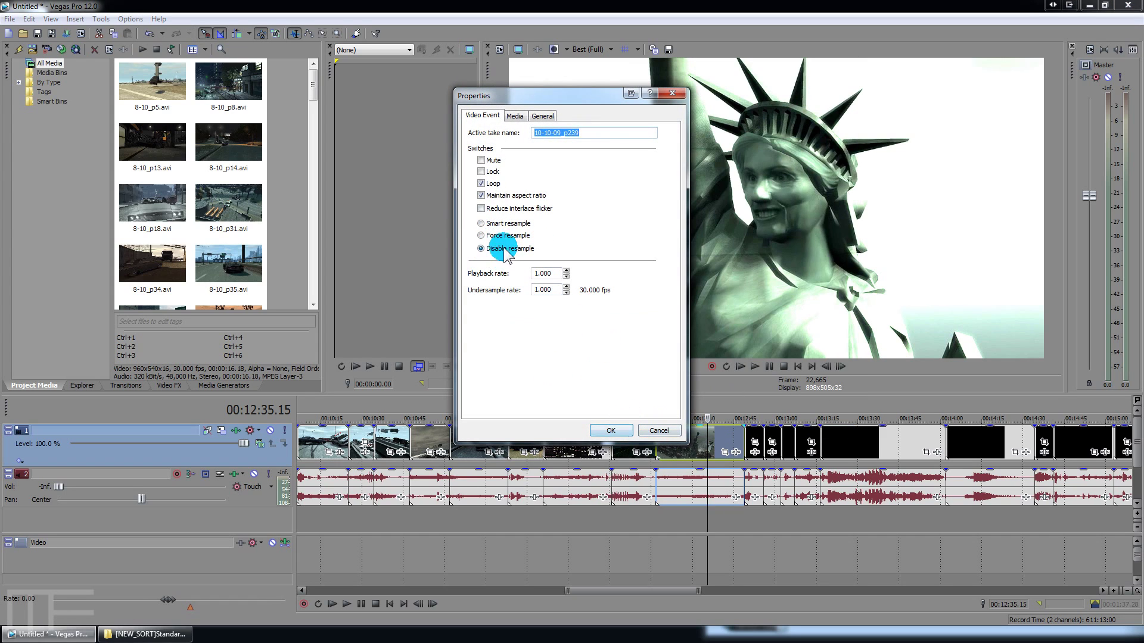
pyautogui.click(611, 430)
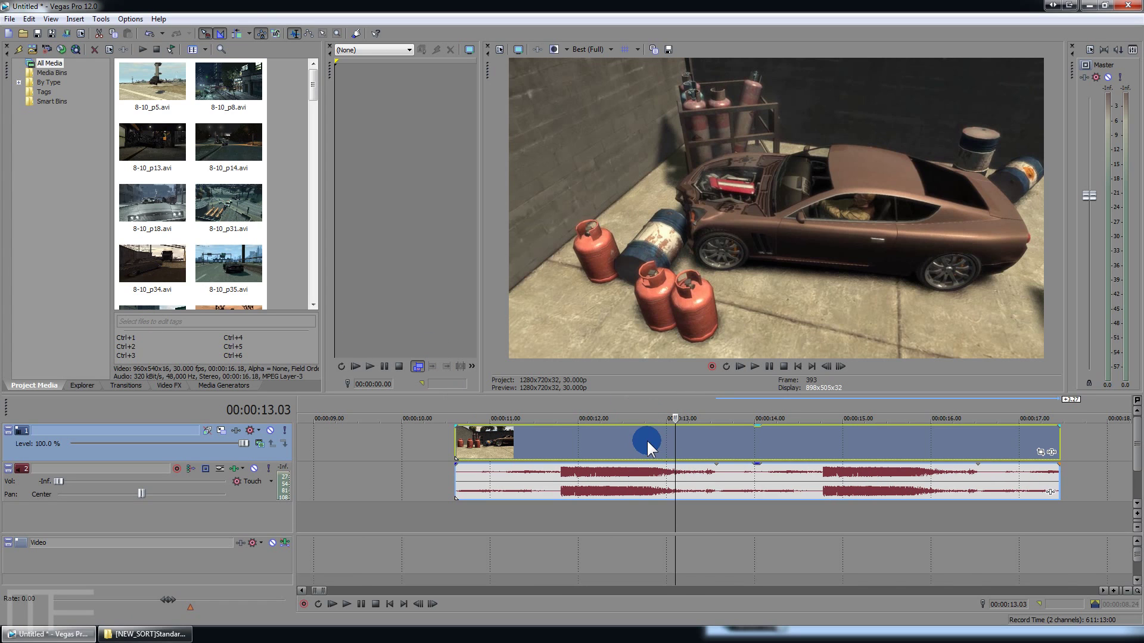
# - Zoom the timeline out and in and select the long clip near the 8:30 mark
pyautogui.click(646, 438)
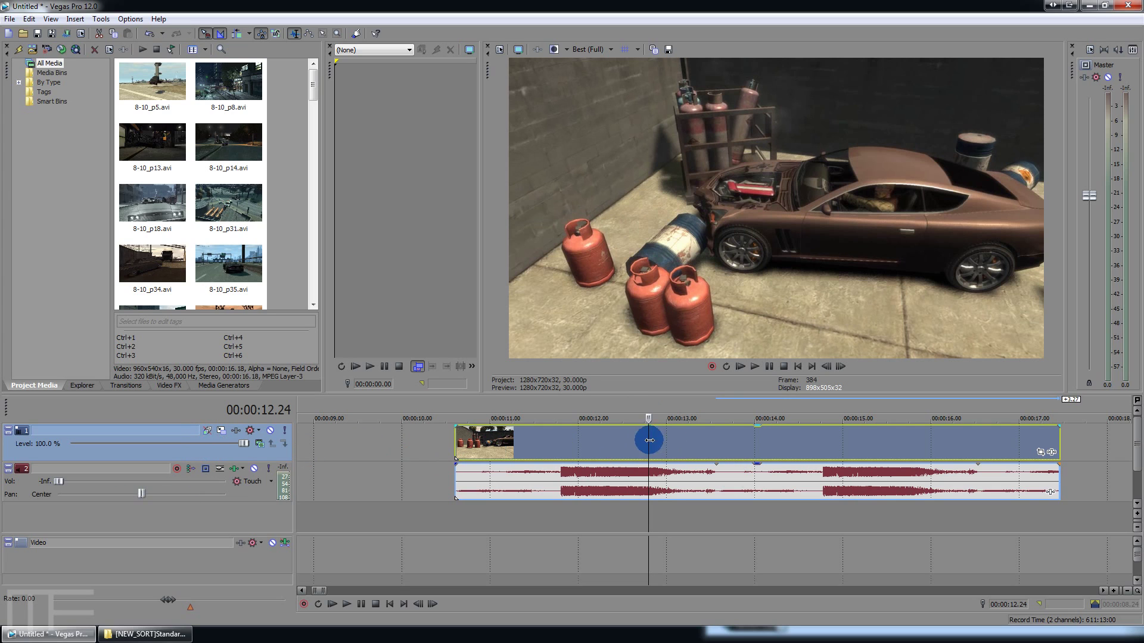
pyautogui.scroll(-6, 635, 446)
pyautogui.click(531, 438)
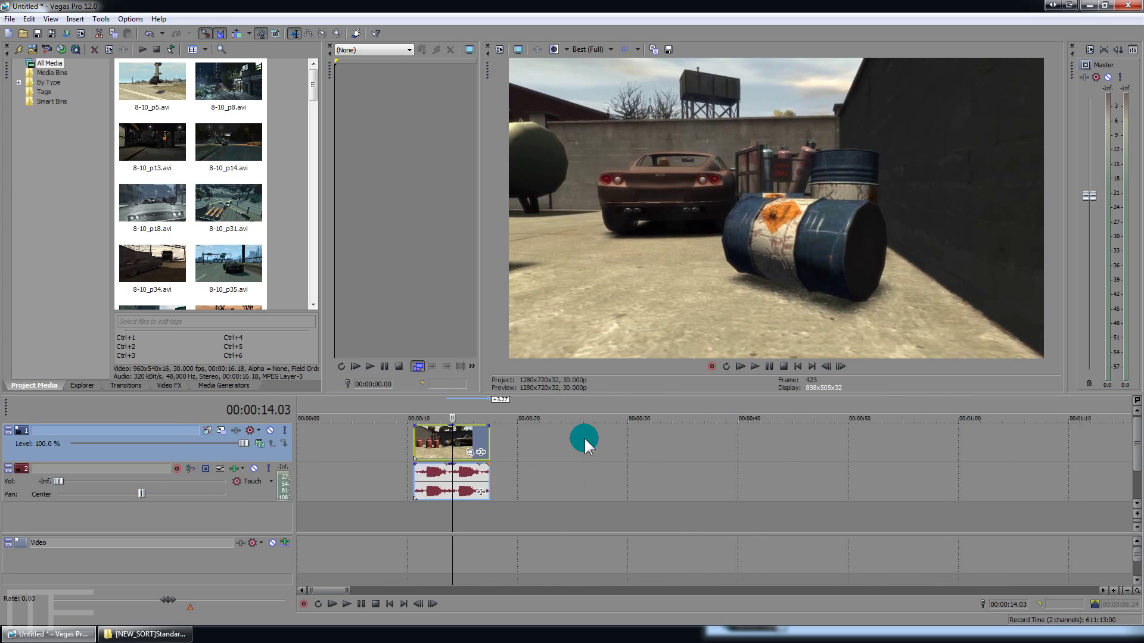
pyautogui.scroll(-5, 584, 437)
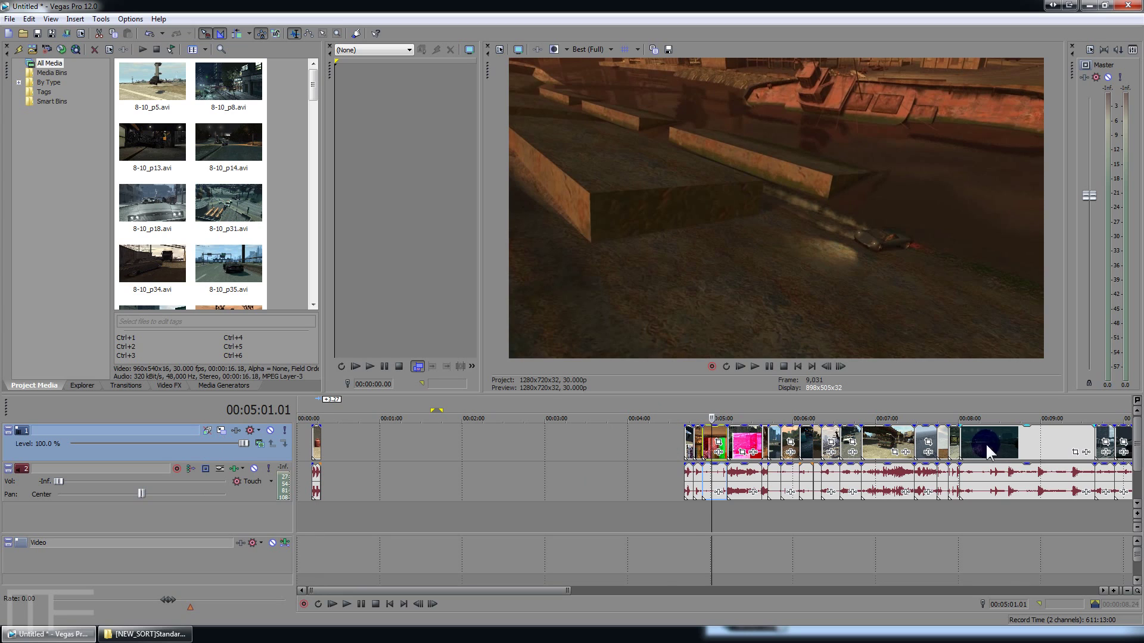
pyautogui.click(1011, 445)
pyautogui.scroll(4, 1010, 445)
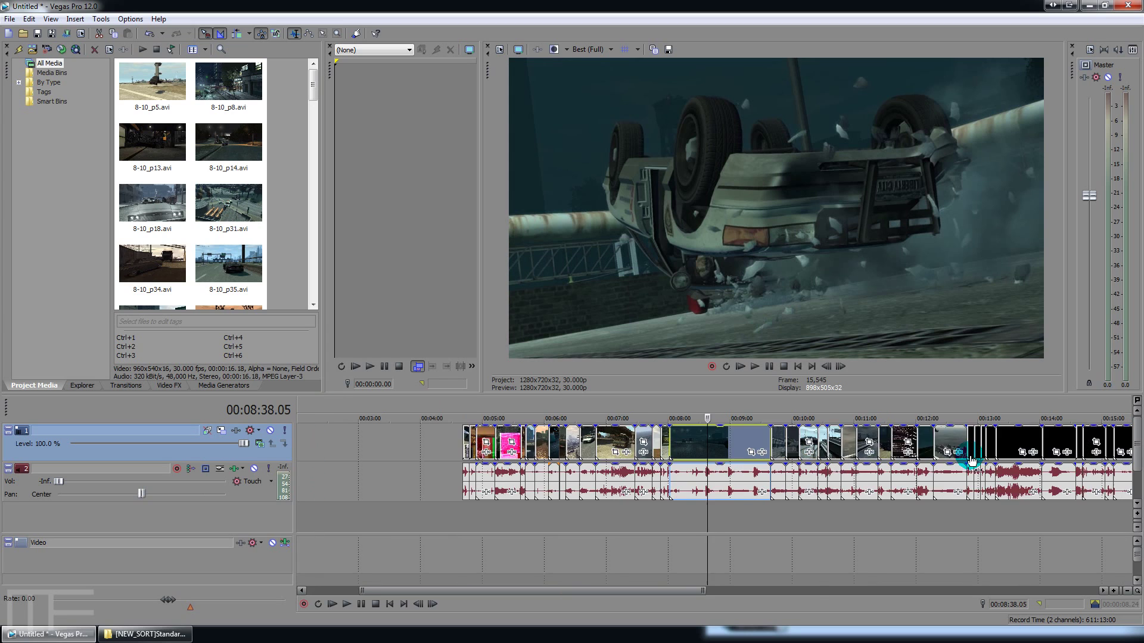
# - Scrub the clip between about 8:15 and 9:25, ending on the overturned car at 00:08:33.12
pyautogui.click(739, 445)
pyautogui.click(767, 445)
pyautogui.click(781, 444)
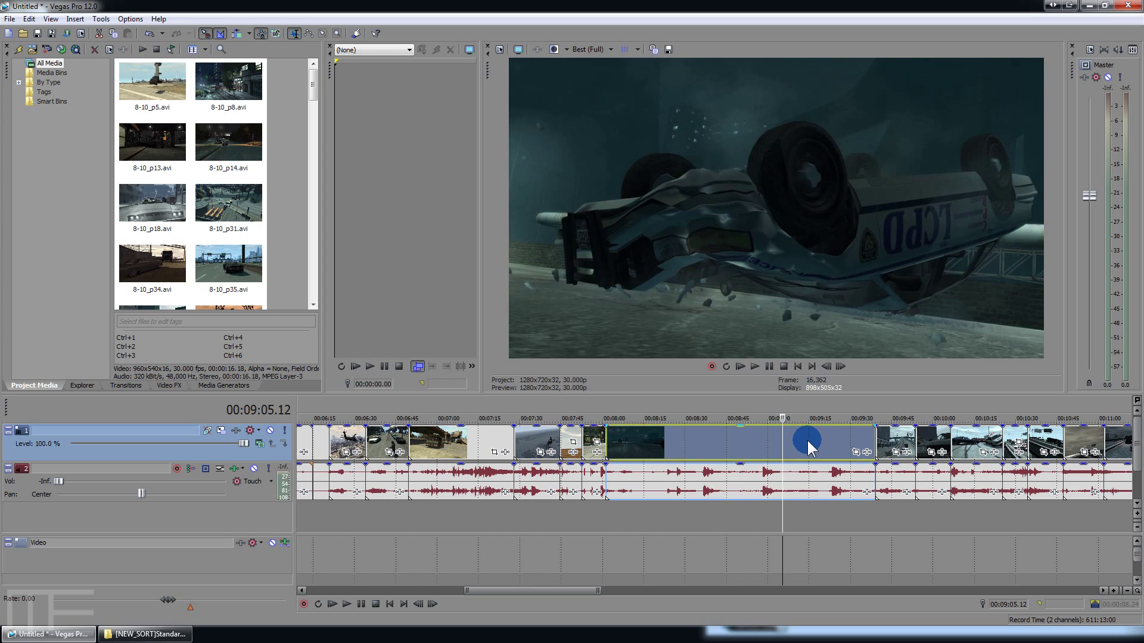
pyautogui.click(807, 440)
pyautogui.click(838, 438)
pyautogui.click(793, 458)
pyautogui.click(749, 445)
pyautogui.click(644, 441)
pyautogui.click(681, 442)
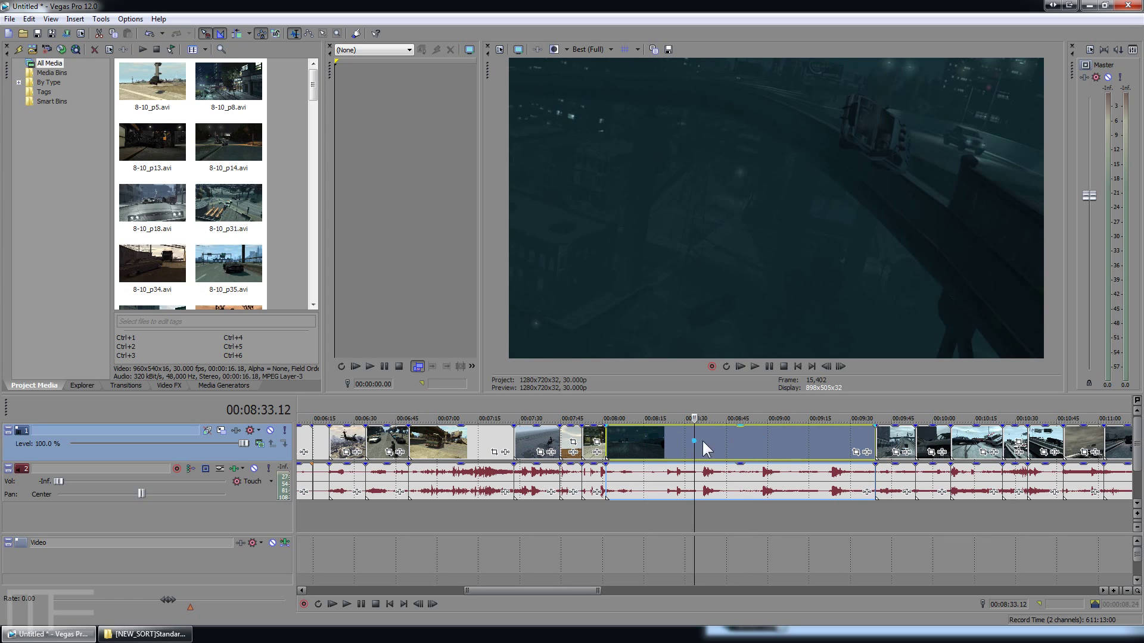
pyautogui.click(683, 439)
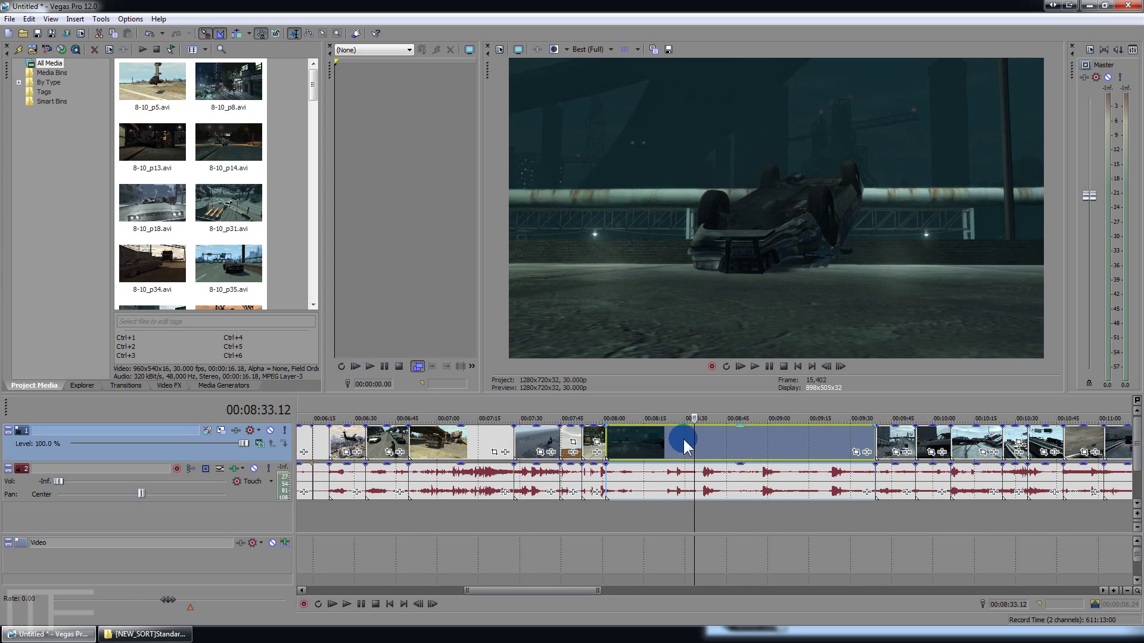
# - Add Sony Brightness and Contrast, at default values, as event FX on clip 10-10-09_p163
pyautogui.click(867, 454)
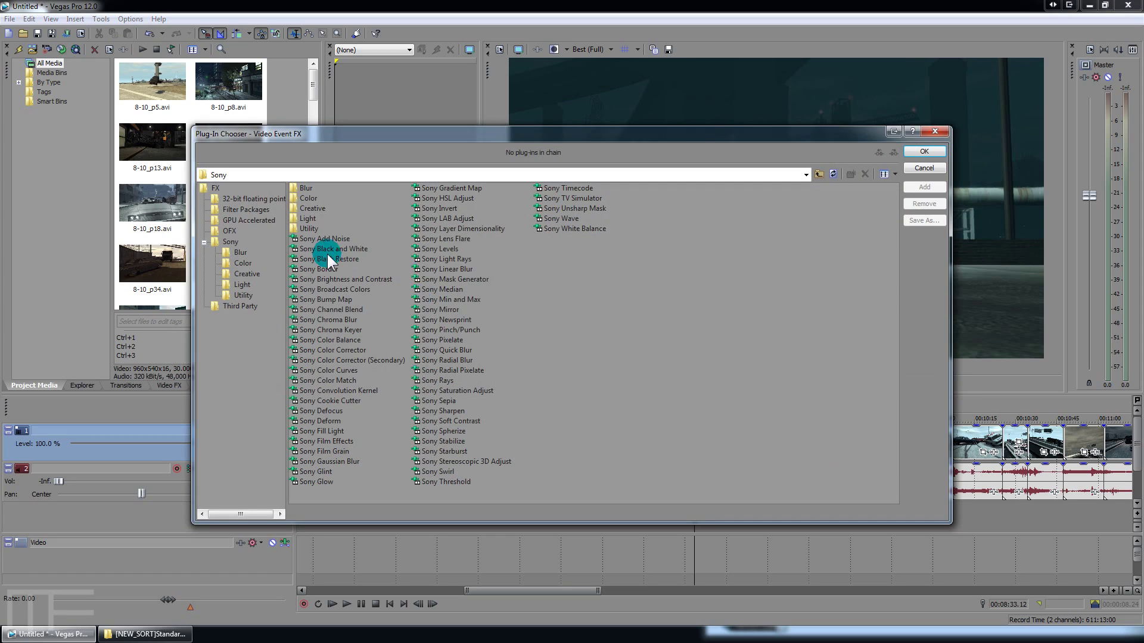
pyautogui.moveTo(472, 139); pyautogui.dragTo(434, 174)
pyautogui.doubleClick(308, 315)
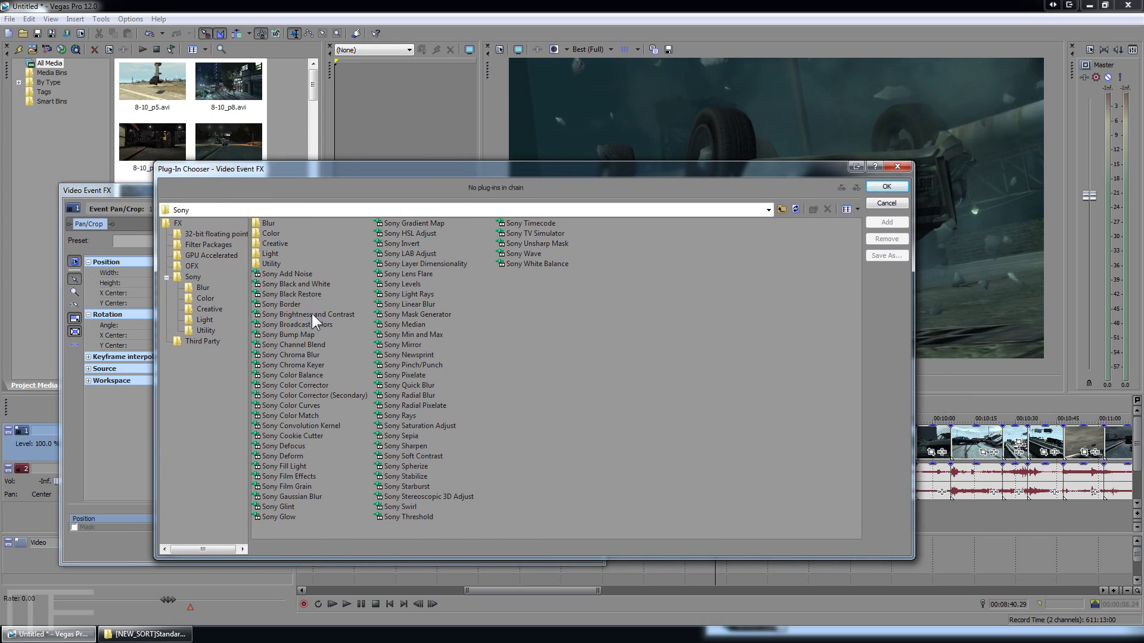
pyautogui.click(887, 187)
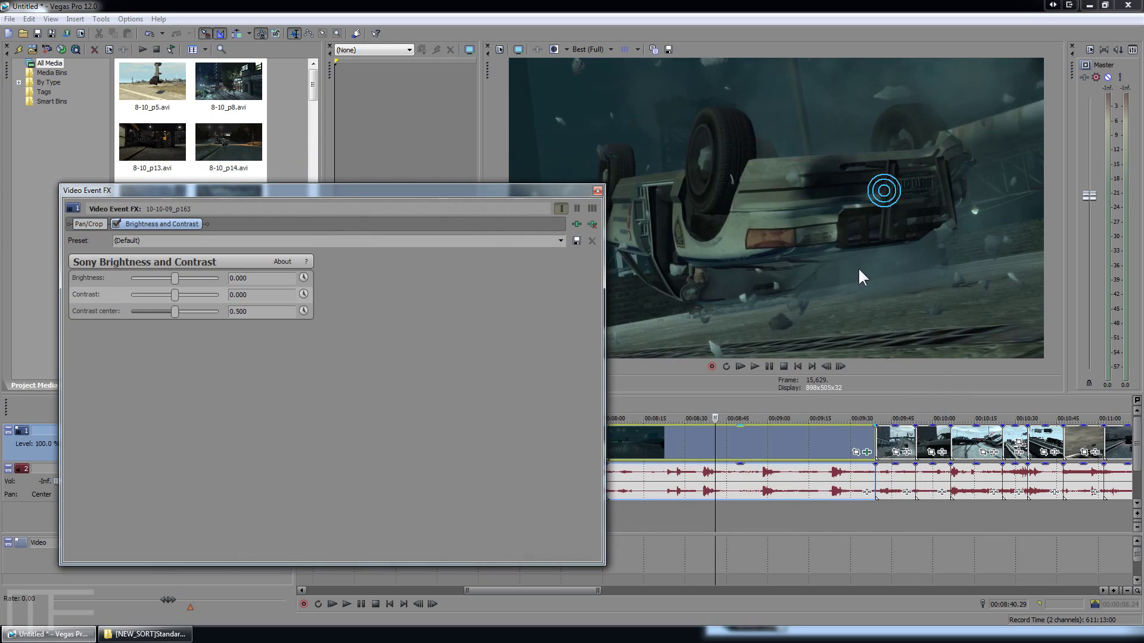
pyautogui.click(596, 190)
pyautogui.click(868, 453)
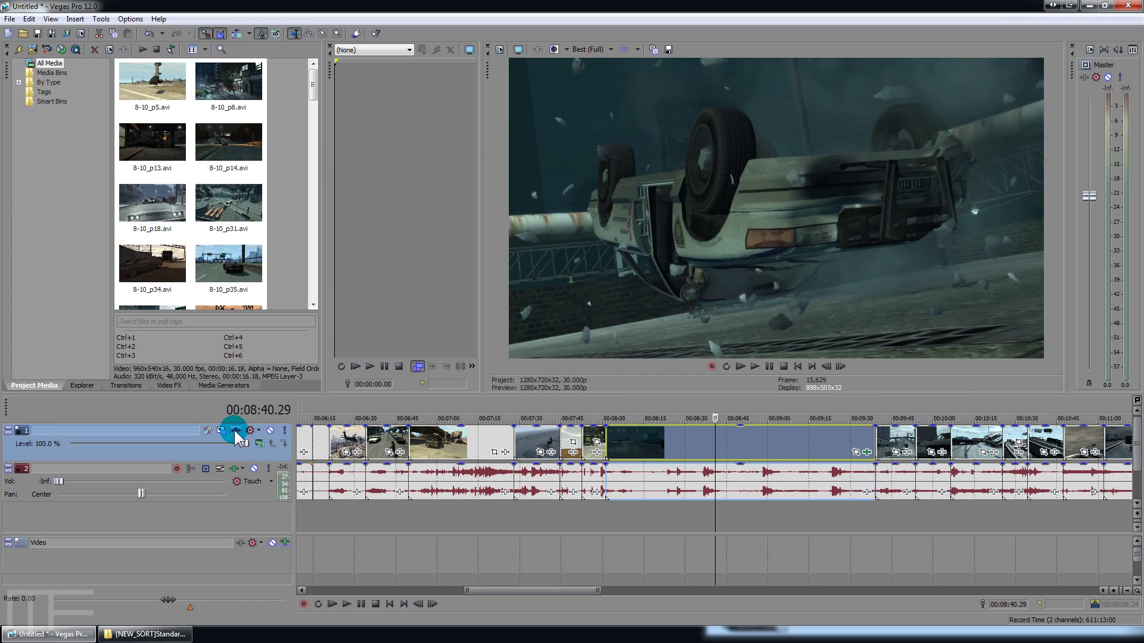
pyautogui.click(868, 453)
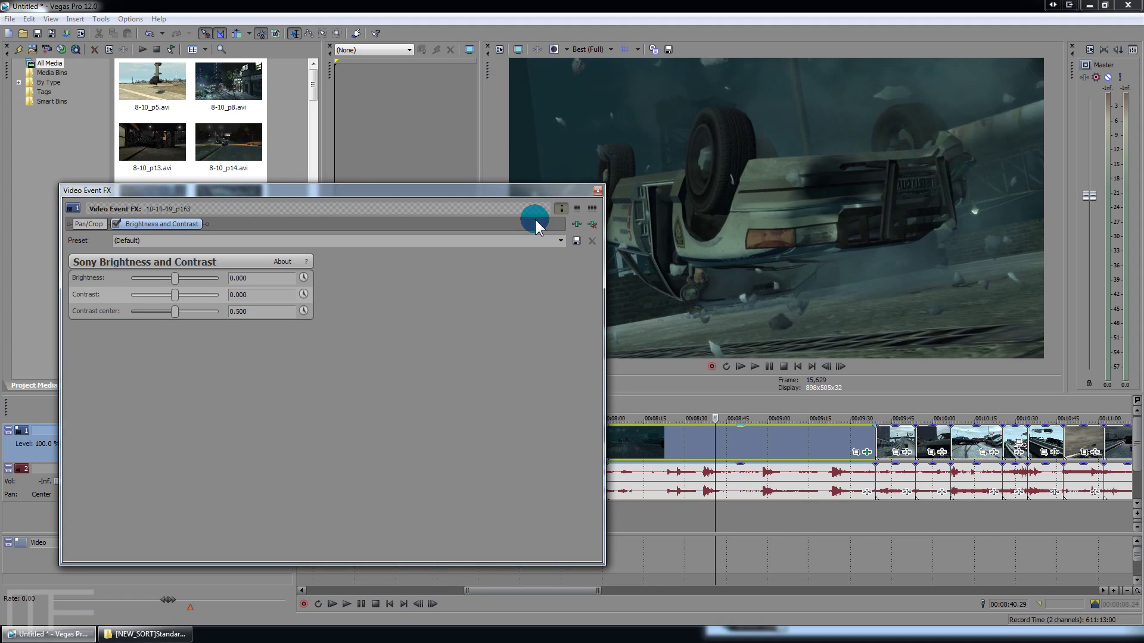
pyautogui.click(597, 191)
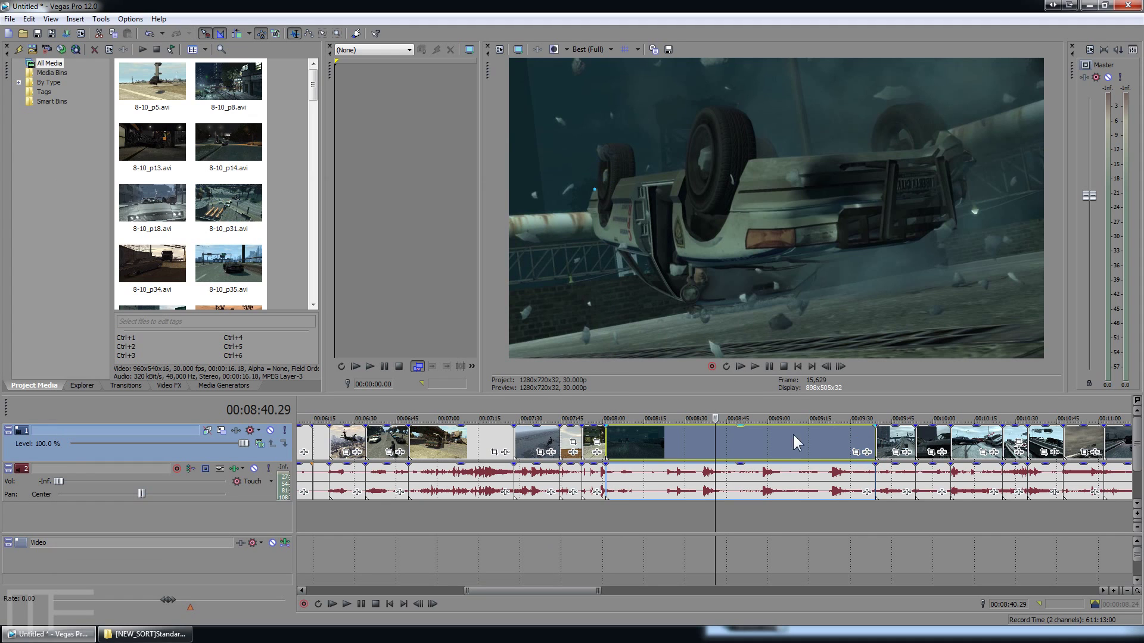
# - At 00:08:21.09, select the clip's span and add Sony Brightness and Contrast as track FX
pyautogui.click(660, 434)
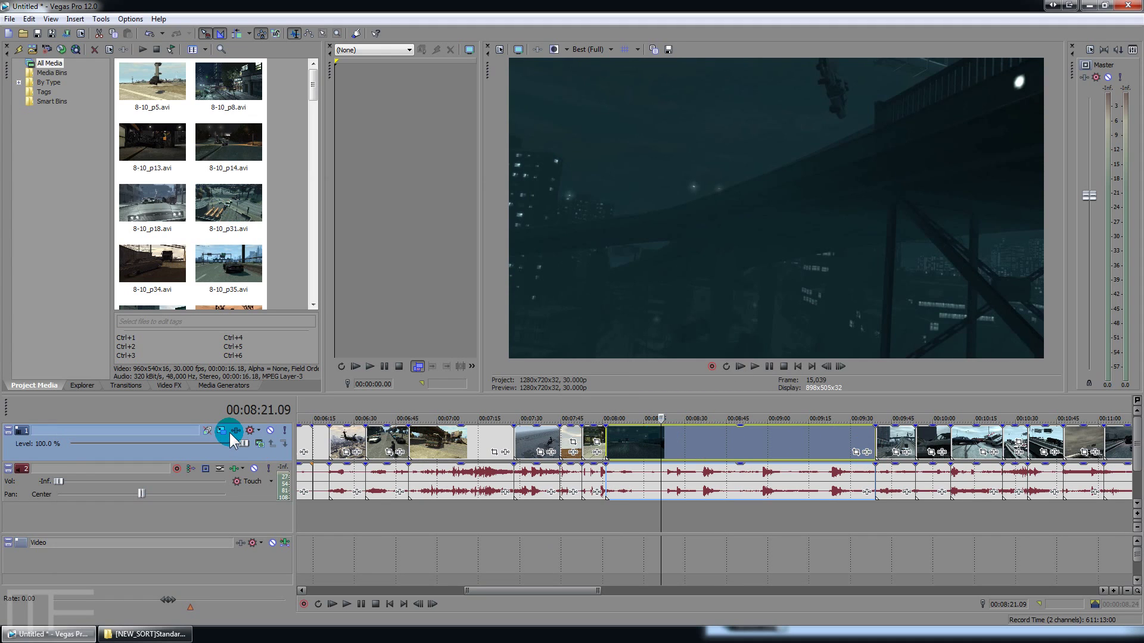
pyautogui.doubleClick(624, 444)
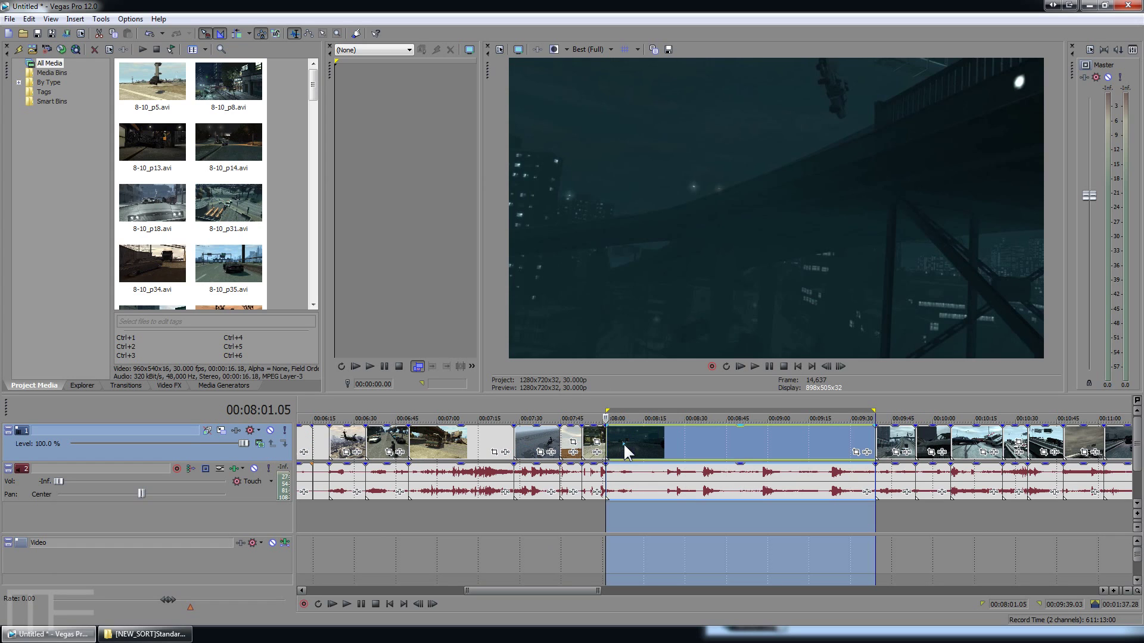
pyautogui.click(237, 434)
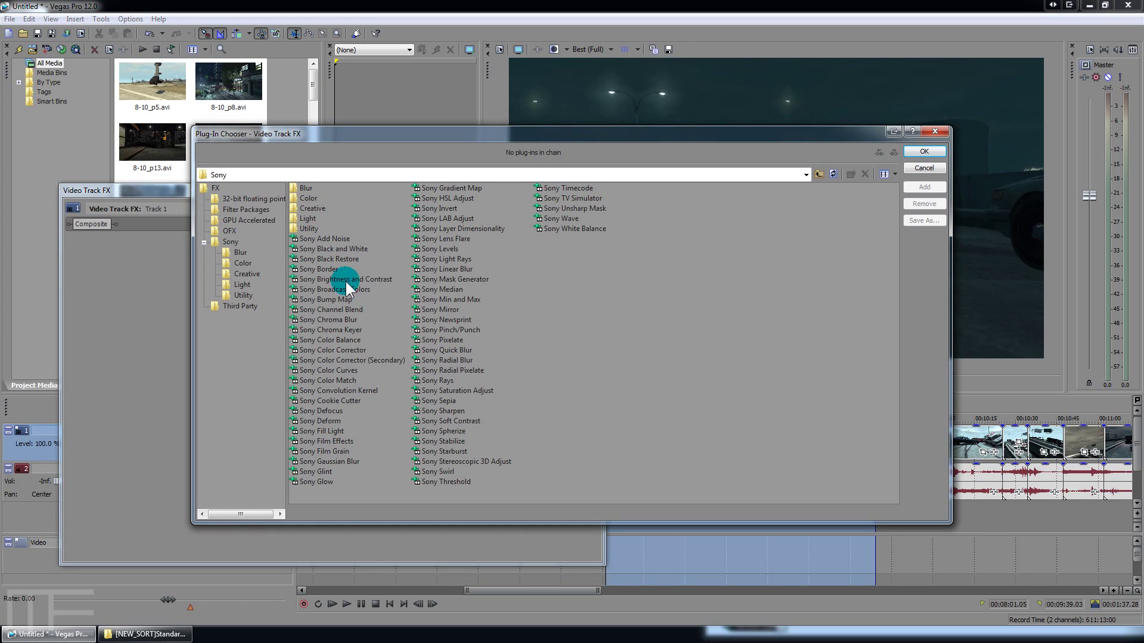
pyautogui.click(348, 278)
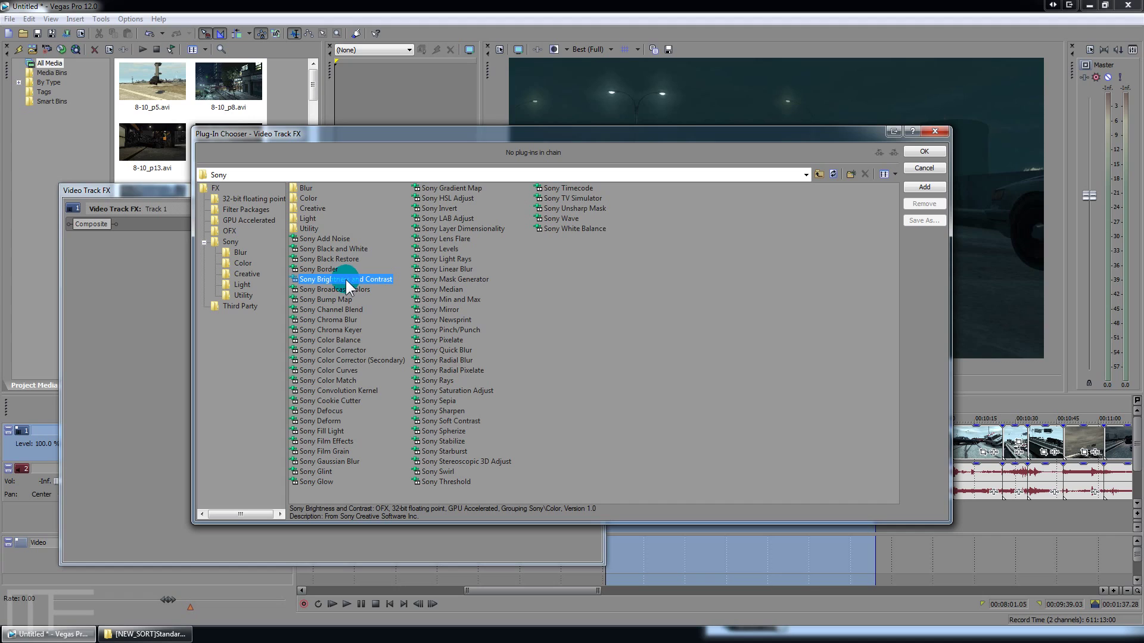
pyautogui.click(917, 187)
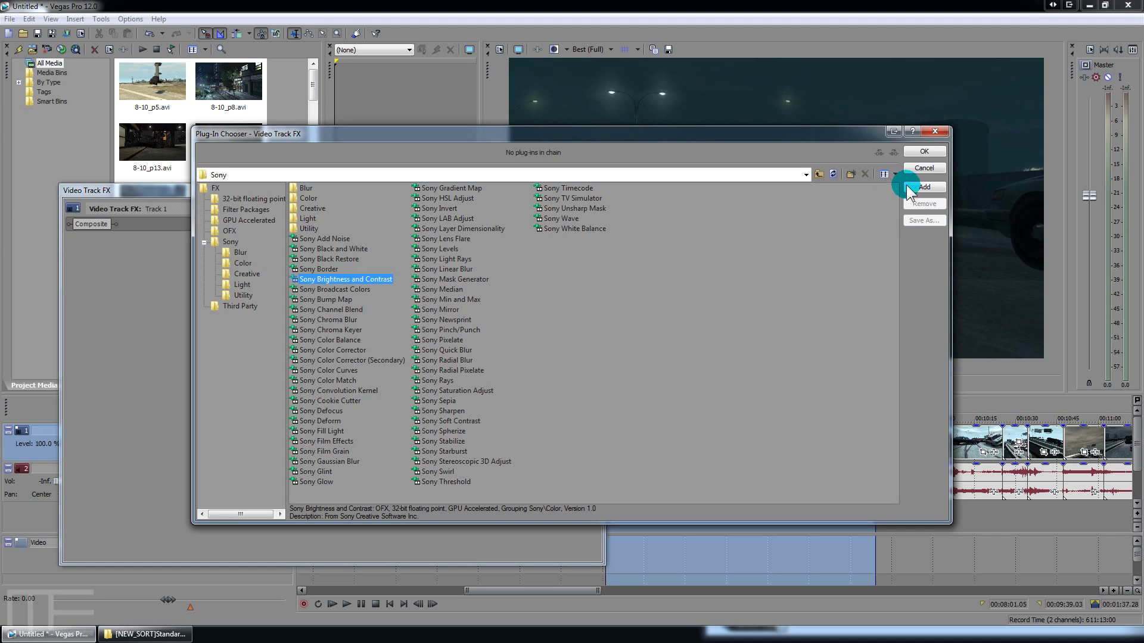
# - Append Sony HSL Adjust and Sony Sharpen to the track chain and confirm
pyautogui.click(438, 291)
pyautogui.click(444, 238)
pyautogui.click(449, 199)
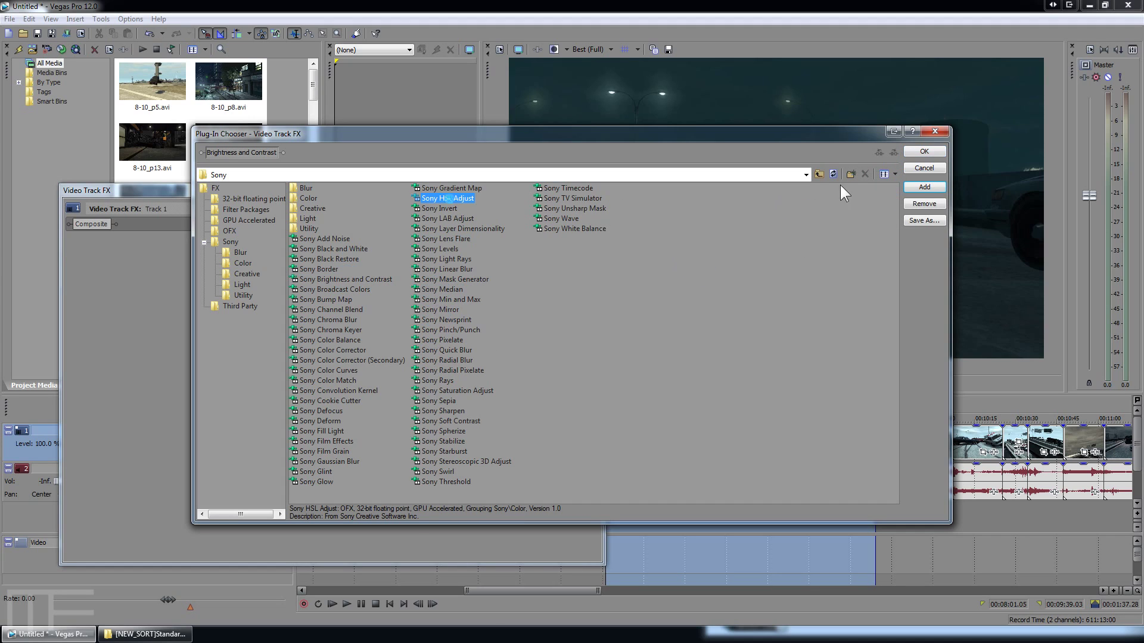
pyautogui.click(925, 187)
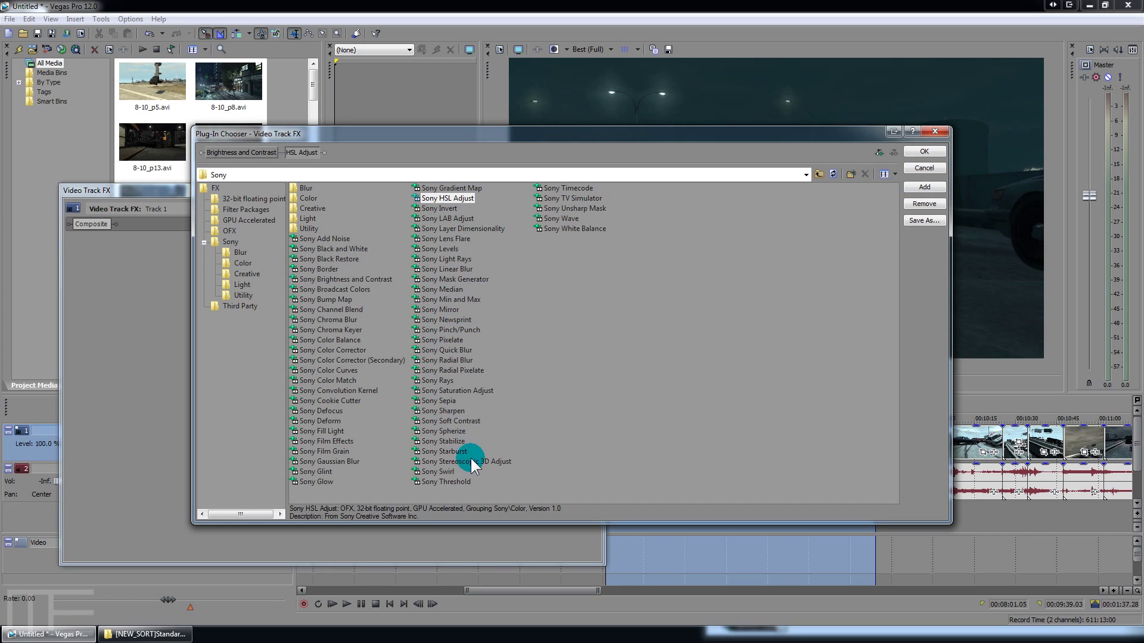
pyautogui.click(448, 410)
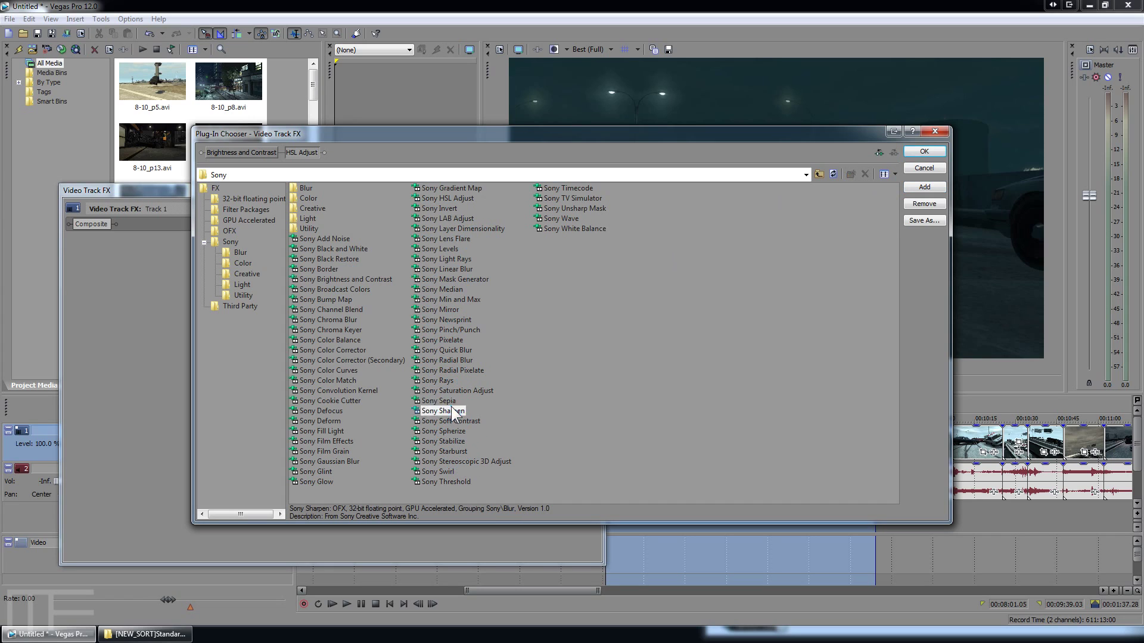
pyautogui.click(922, 187)
pyautogui.click(924, 151)
# - Move the playhead to 00:08:41.19 and enable the track's Sharpen effect
pyautogui.moveTo(281, 193)
pyautogui.mouseDown()
pyautogui.moveTo(225, 173)
pyautogui.moveTo(306, 215)
pyautogui.moveTo(292, 212)
pyautogui.mouseUp()
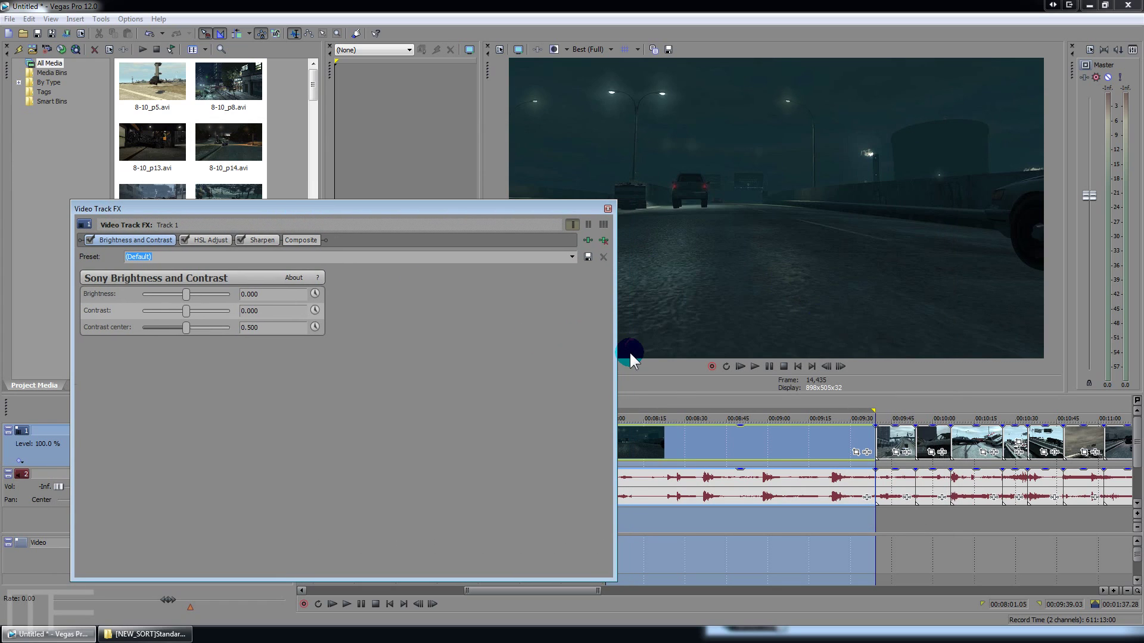
pyautogui.click(716, 445)
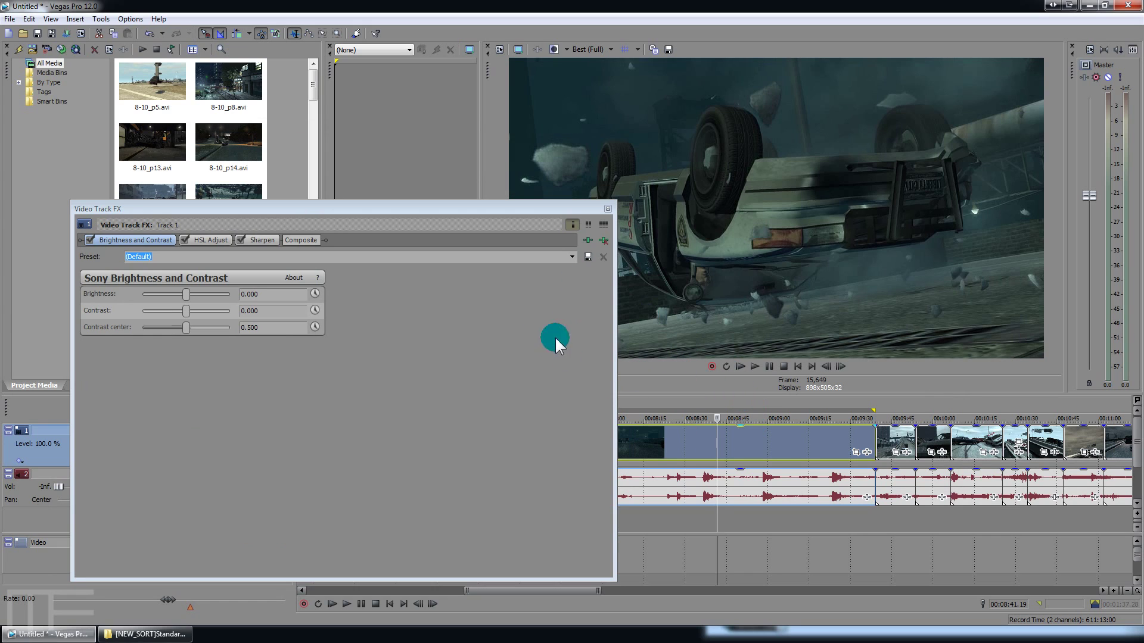
pyautogui.moveTo(364, 206); pyautogui.dragTo(328, 387)
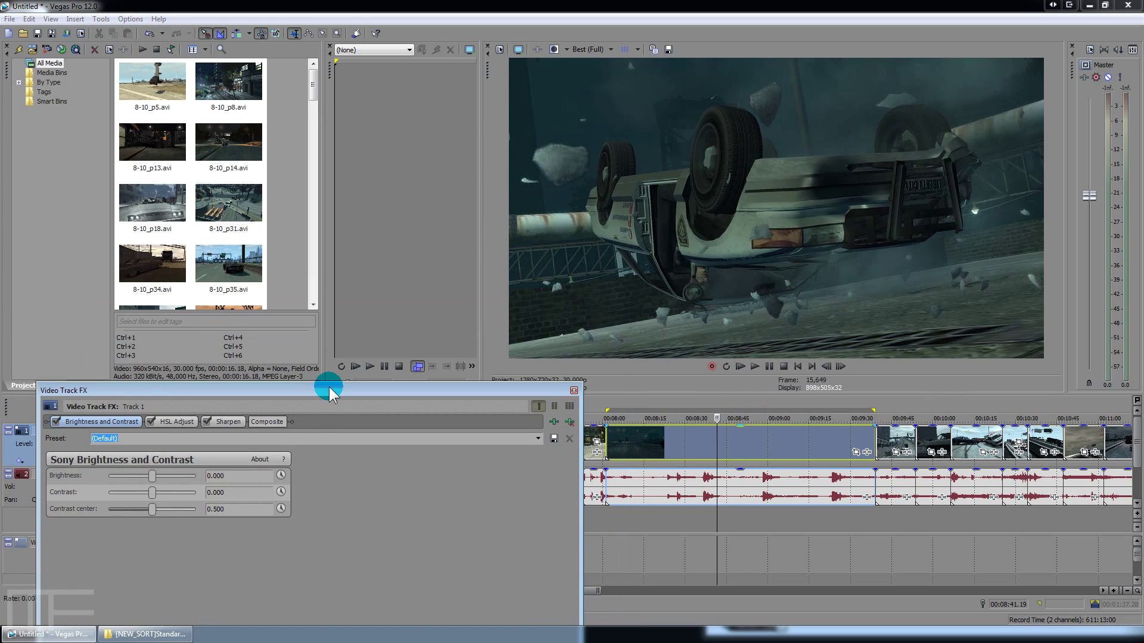
pyautogui.click(210, 421)
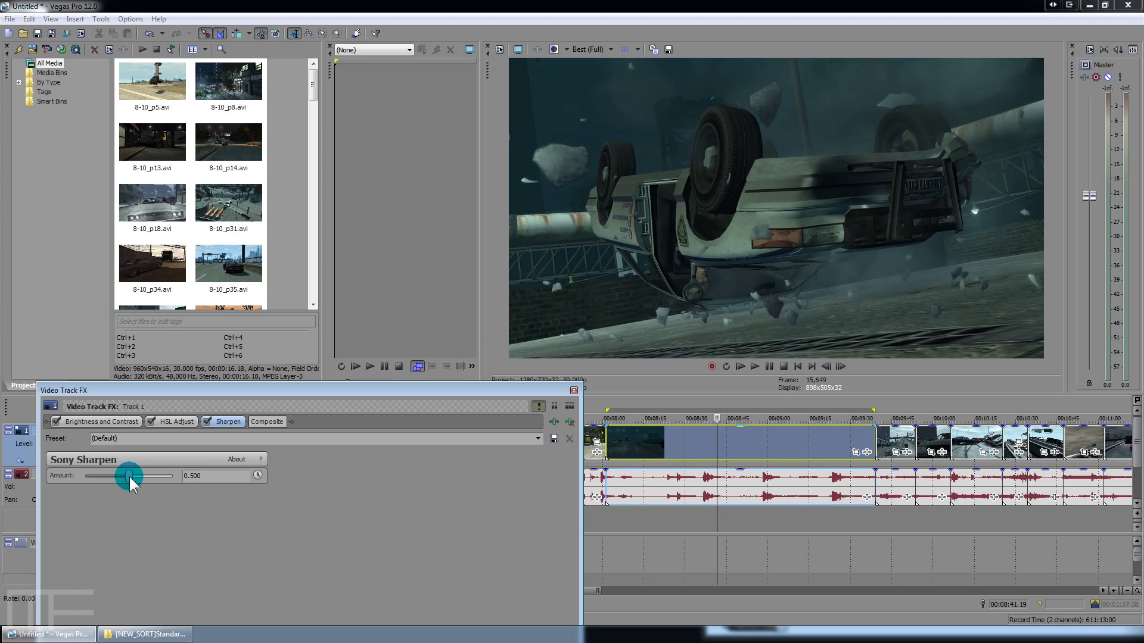
pyautogui.click(206, 422)
# - Play the preview and raise the Sharpen Amount to about 0.52
pyautogui.moveTo(314, 385); pyautogui.dragTo(294, 330)
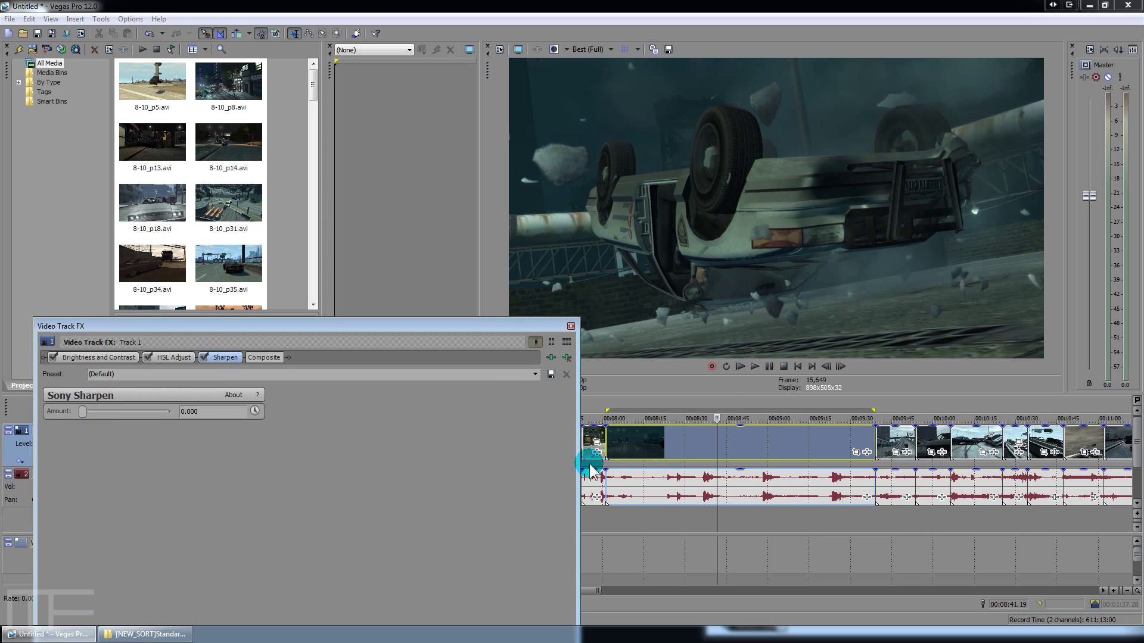
pyautogui.moveTo(284, 360)
pyautogui.mouseDown()
pyautogui.moveTo(206, 360)
pyautogui.moveTo(303, 373)
pyautogui.moveTo(209, 357)
pyautogui.moveTo(228, 362)
pyautogui.mouseUp()
pyautogui.moveTo(273, 328); pyautogui.dragTo(278, 386)
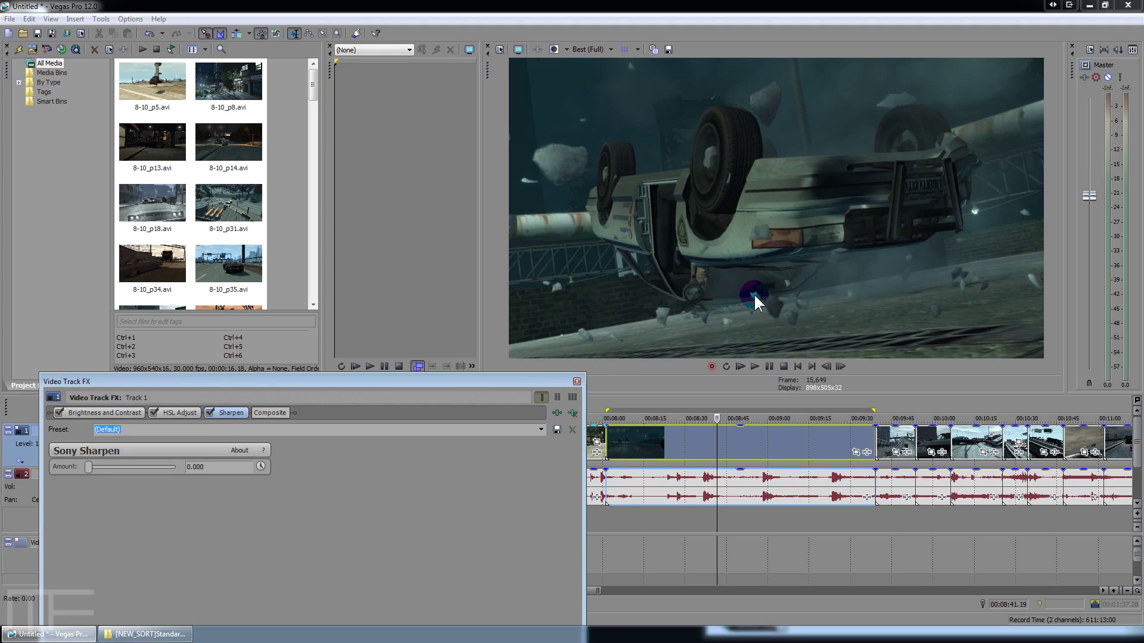
pyautogui.click(754, 366)
pyautogui.moveTo(88, 466); pyautogui.dragTo(166, 463)
pyautogui.click(219, 410)
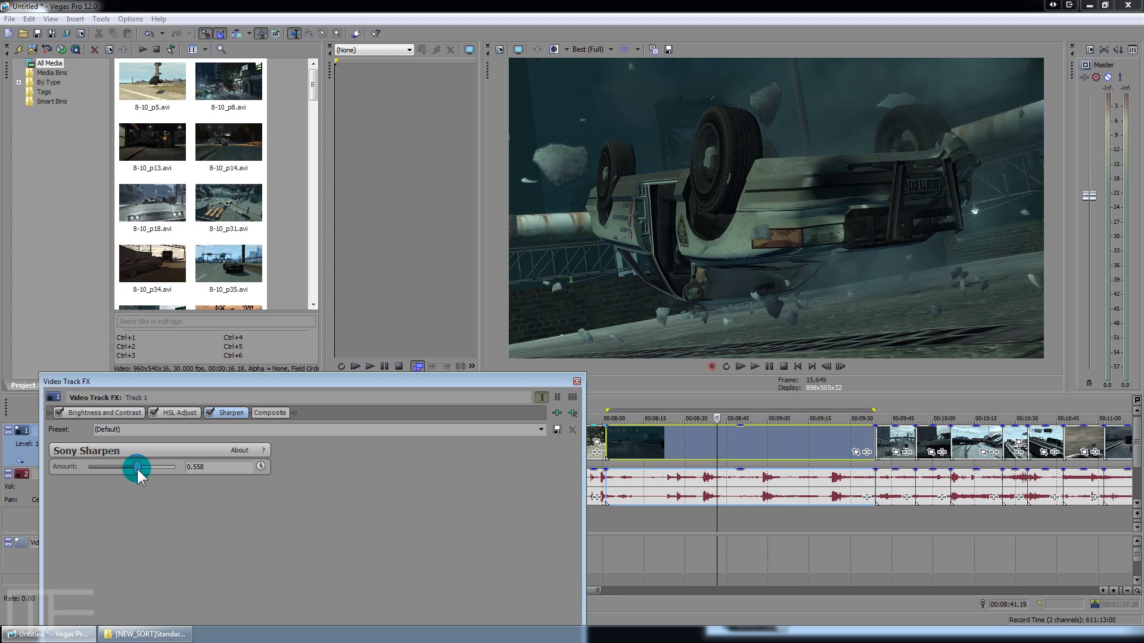
pyautogui.click(81, 413)
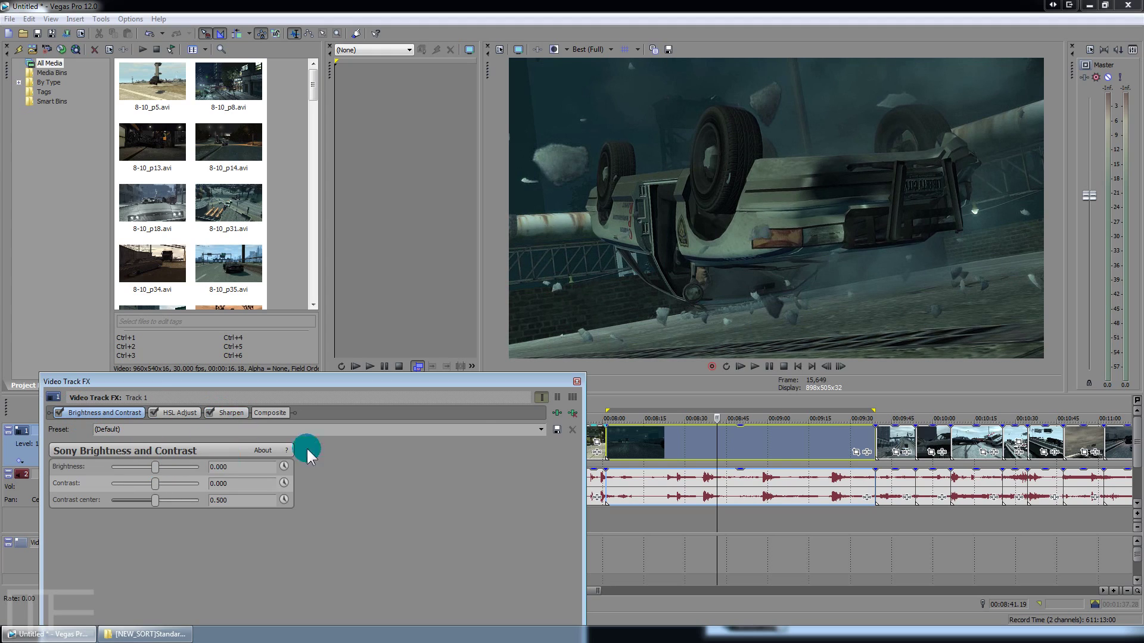
# - Add Sony Levels to Track 1's video effect chain
pyautogui.click(558, 412)
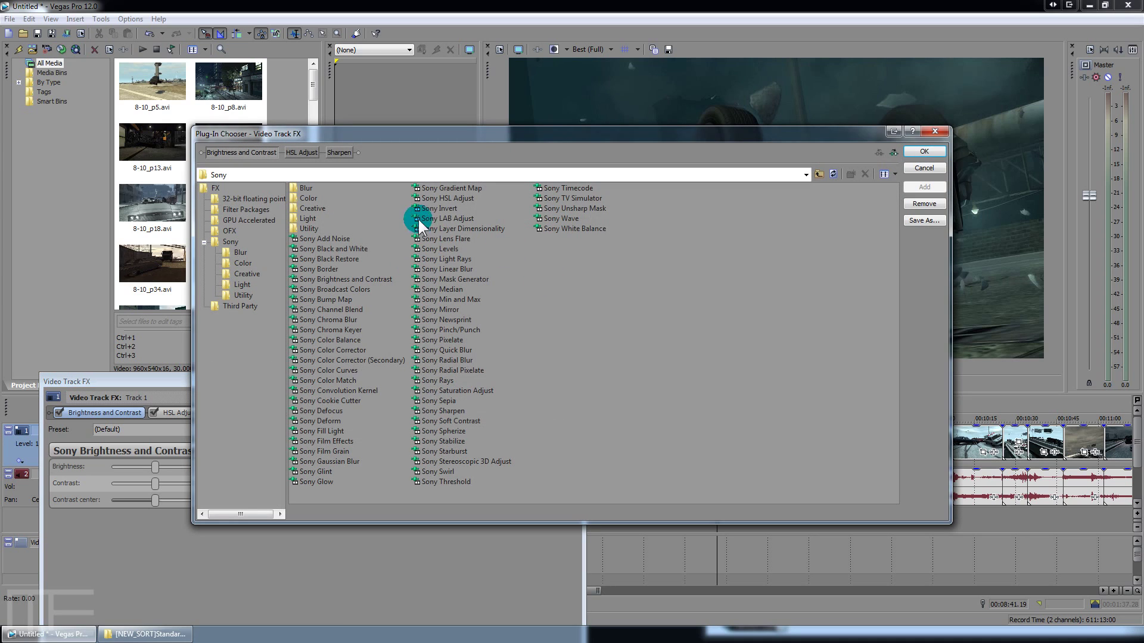
pyautogui.click(455, 251)
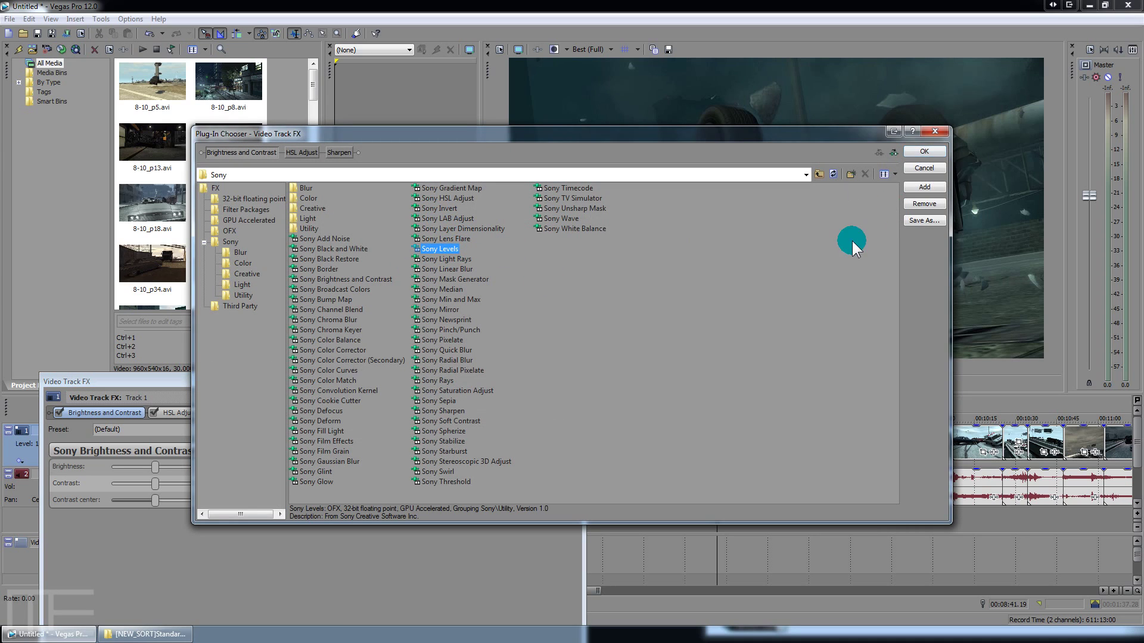
pyautogui.click(924, 187)
pyautogui.click(924, 151)
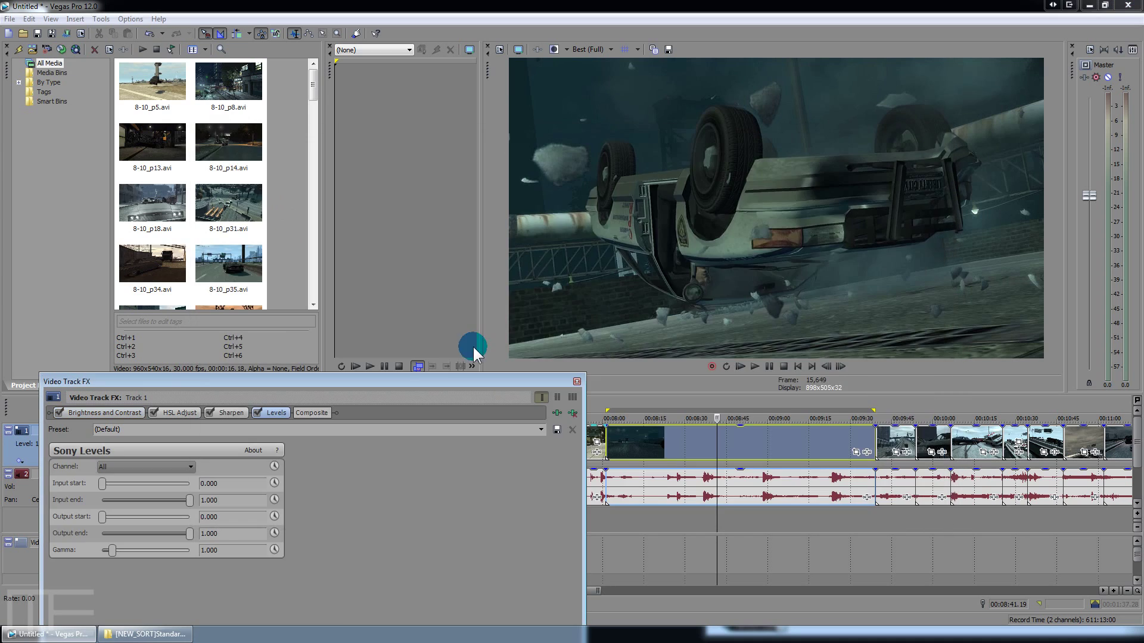
# - Raise the track's Brightness to 0.143 and Contrast to 0.401, checking later frames
pyautogui.click(80, 412)
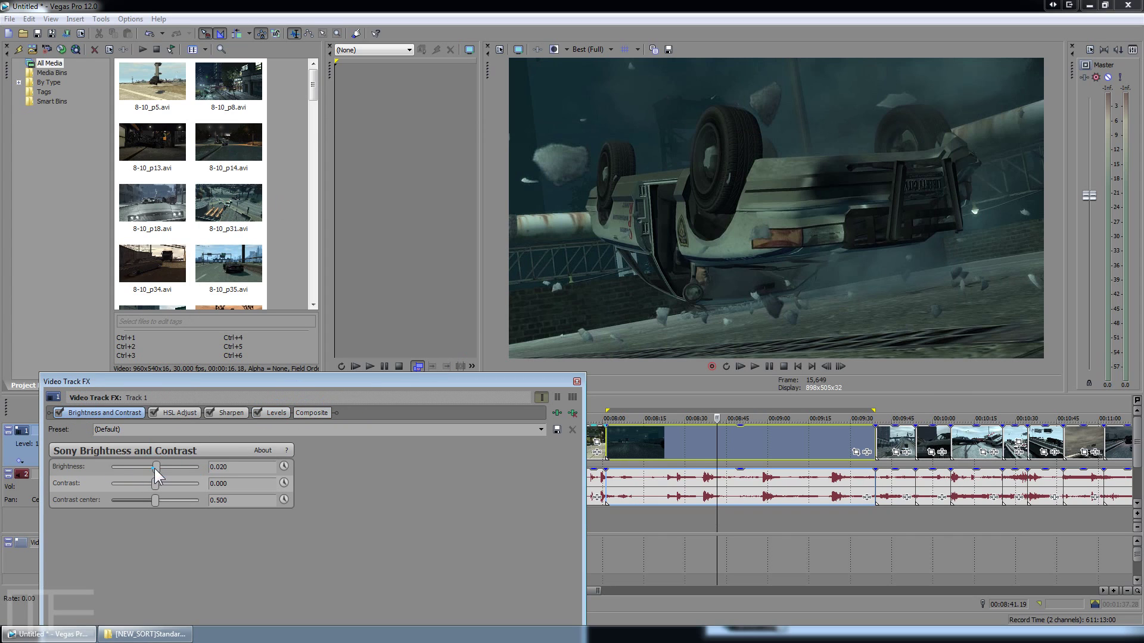
pyautogui.moveTo(154, 468); pyautogui.dragTo(176, 486)
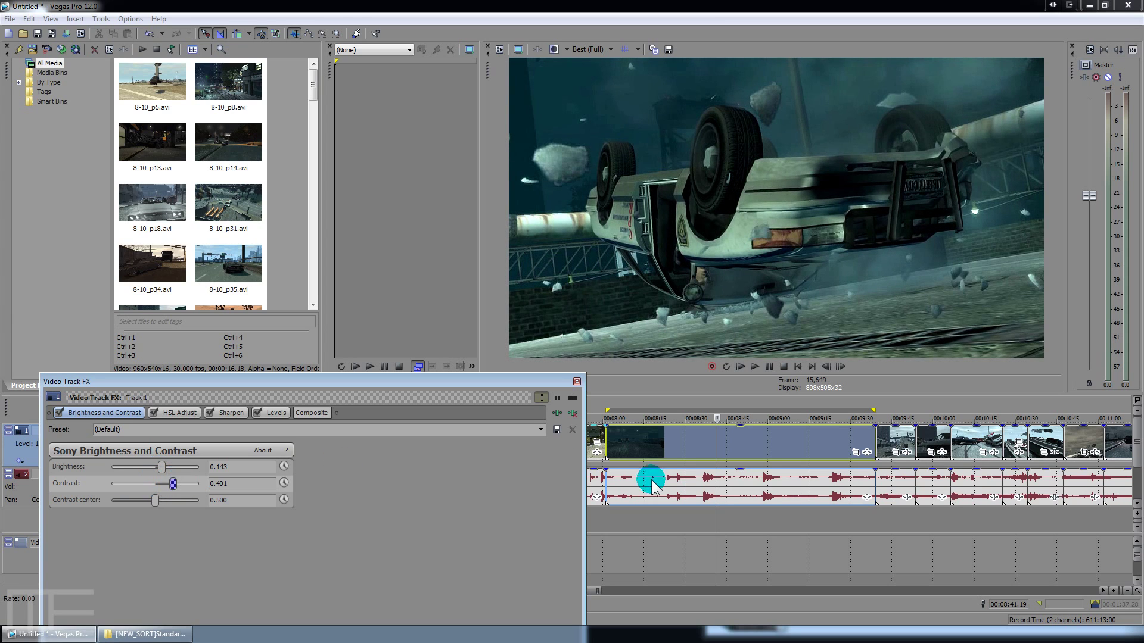
pyautogui.click(635, 449)
pyautogui.click(694, 436)
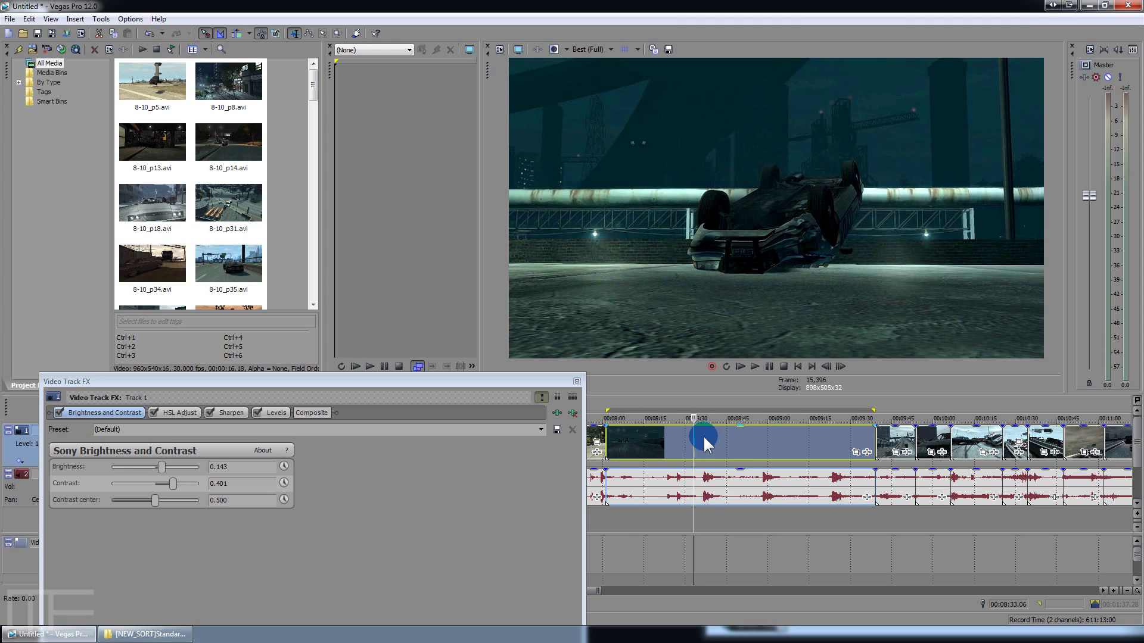
pyautogui.click(720, 438)
pyautogui.click(779, 444)
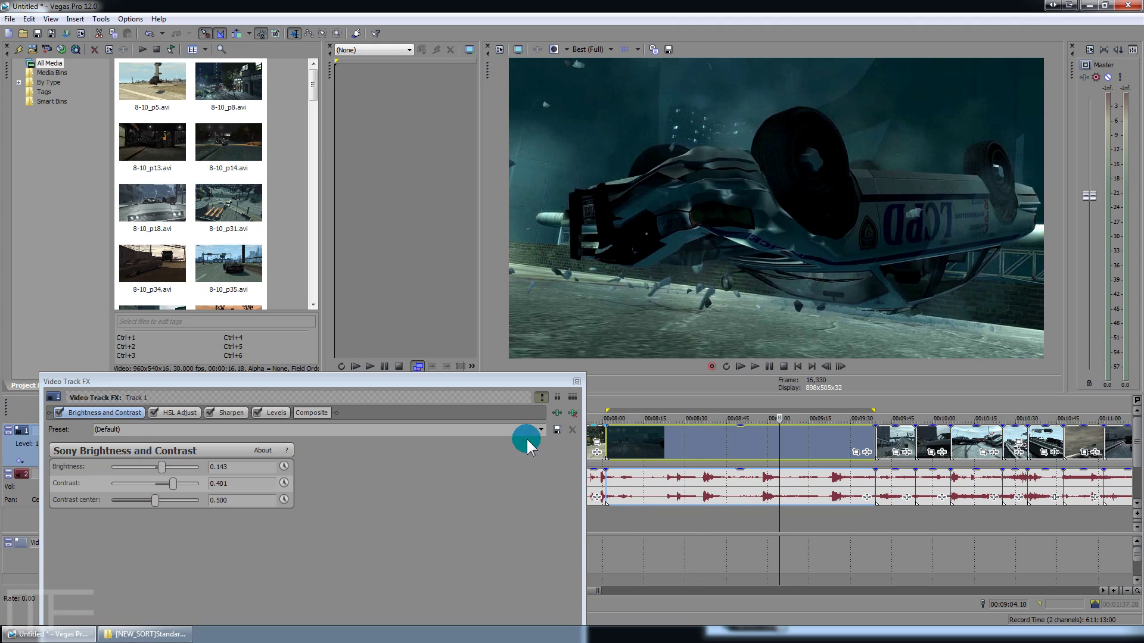
# - Preview the adjusted look across several frames, returning to an earlier overhead shot
pyautogui.click(175, 486)
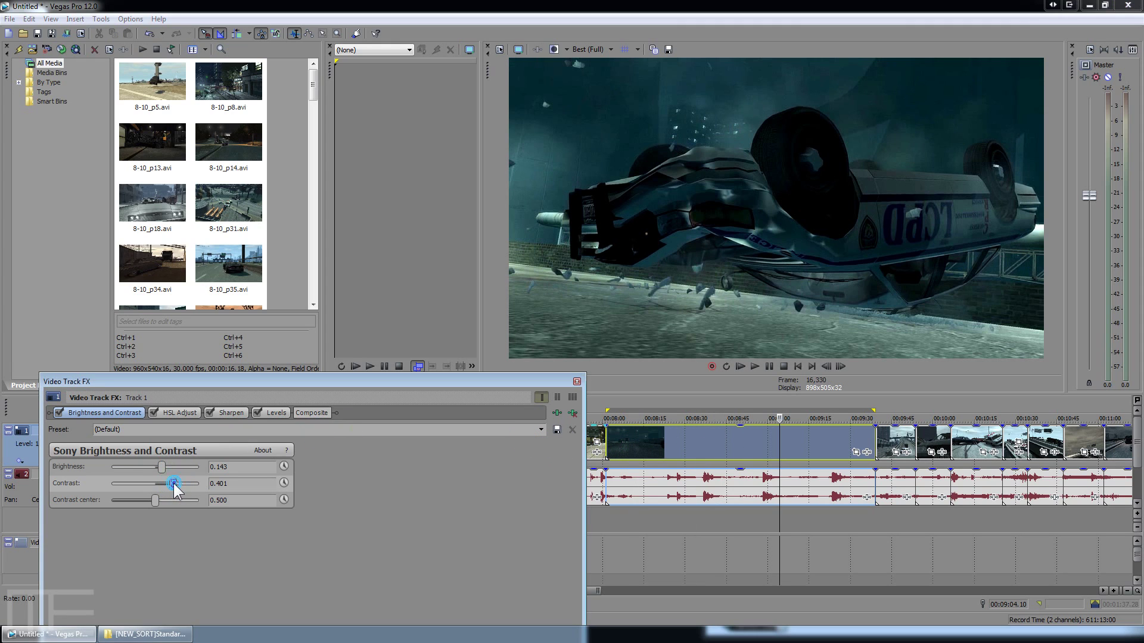
pyautogui.click(807, 447)
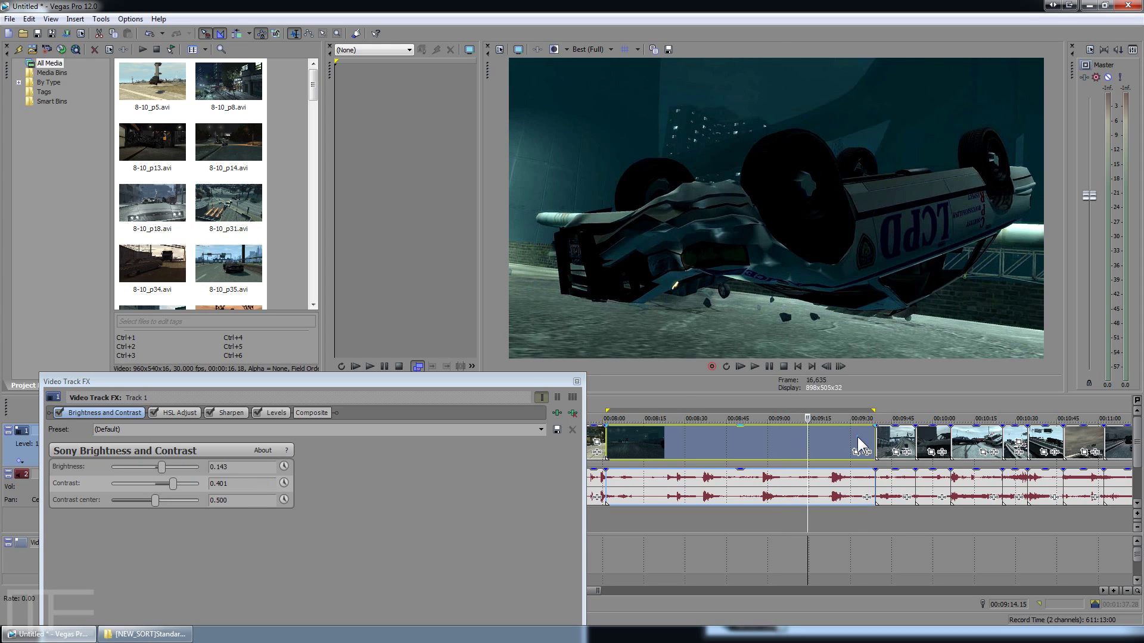
pyautogui.click(857, 438)
pyautogui.click(867, 431)
pyautogui.click(788, 441)
pyautogui.click(680, 443)
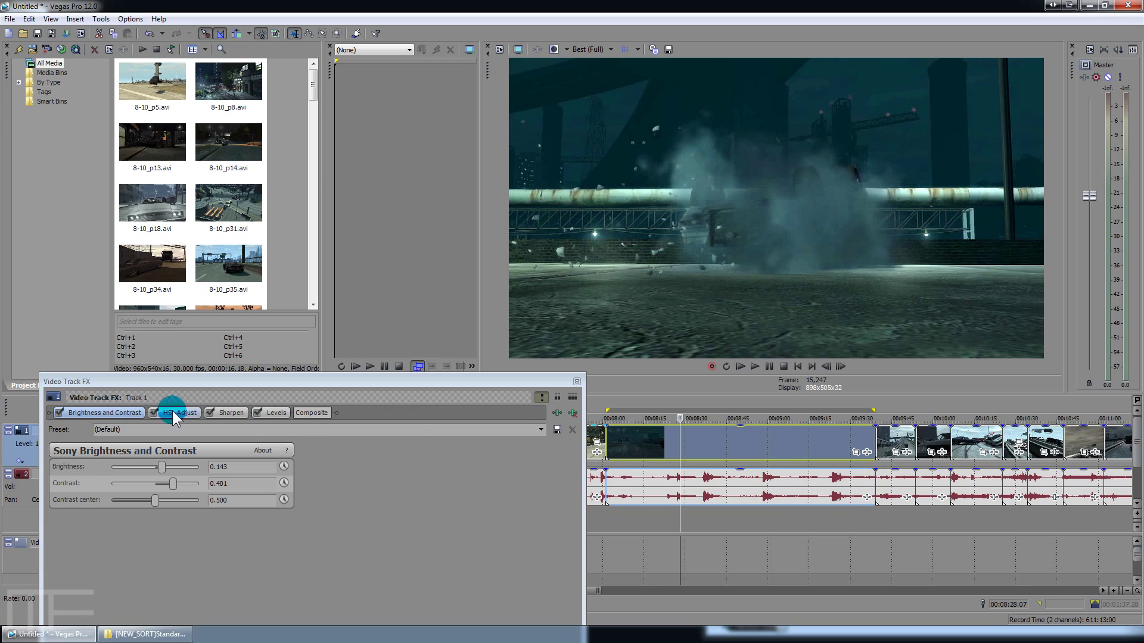
# - Raise HSL Adjust Saturation to 1.347 and preview it at later frames in the clip
pyautogui.click(153, 410)
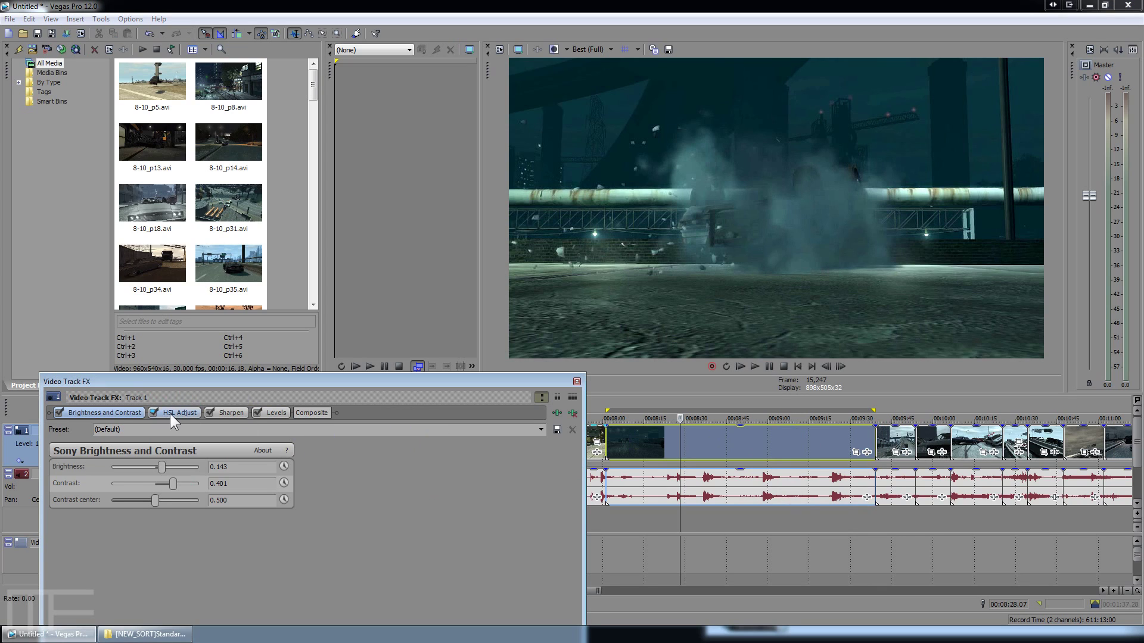
pyautogui.click(172, 413)
pyautogui.click(121, 488)
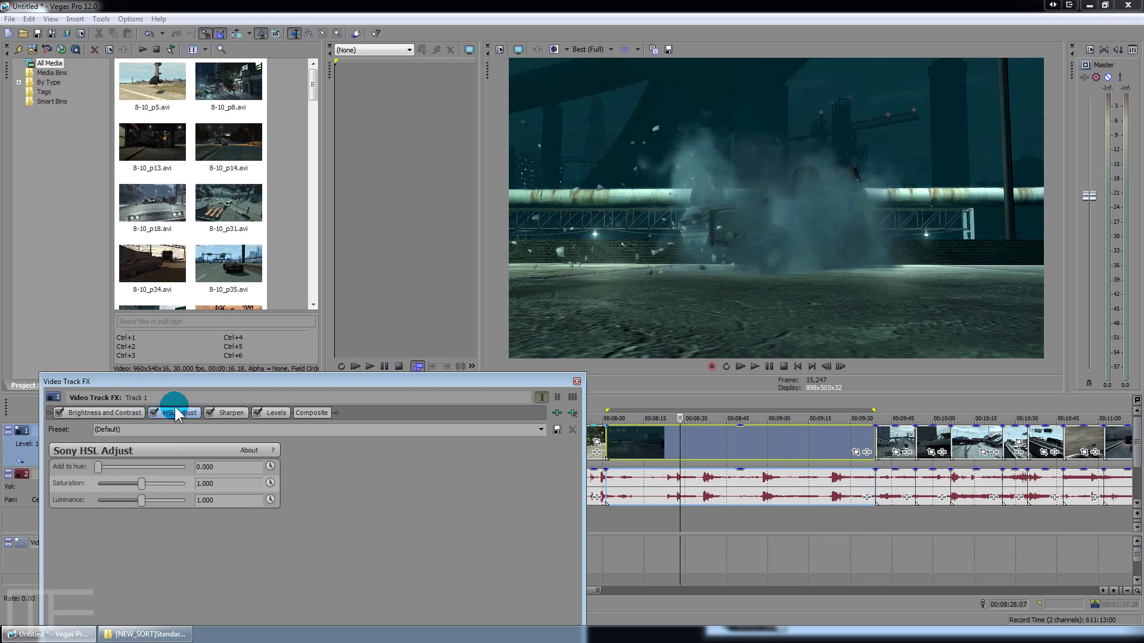
pyautogui.click(119, 478)
pyautogui.moveTo(156, 487); pyautogui.dragTo(156, 486)
pyautogui.click(729, 444)
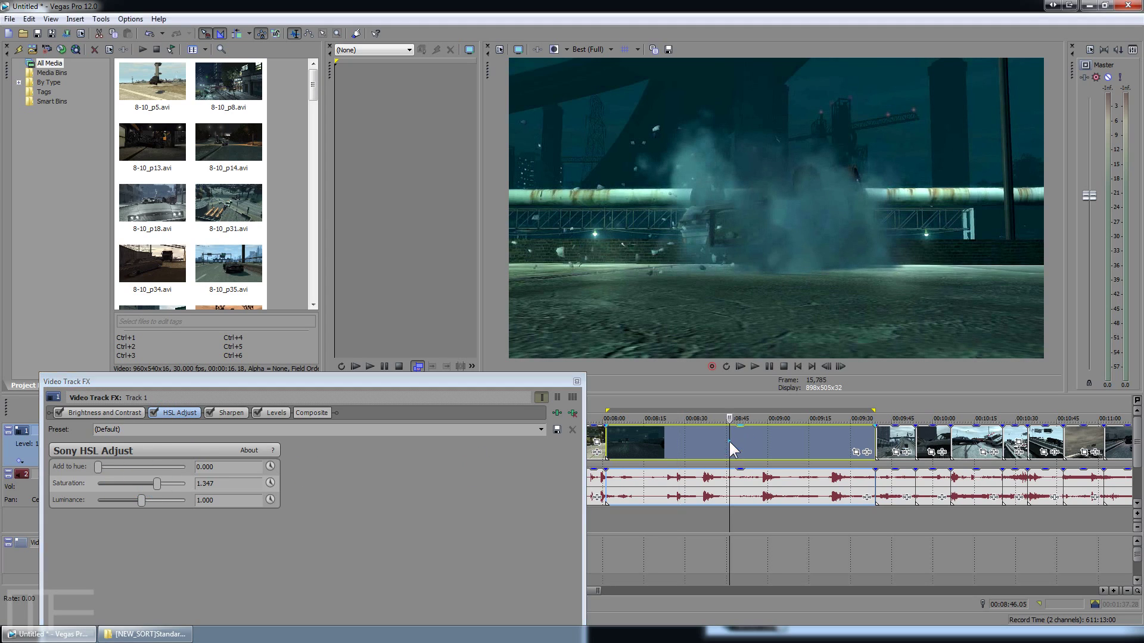
pyautogui.click(780, 444)
pyautogui.click(821, 444)
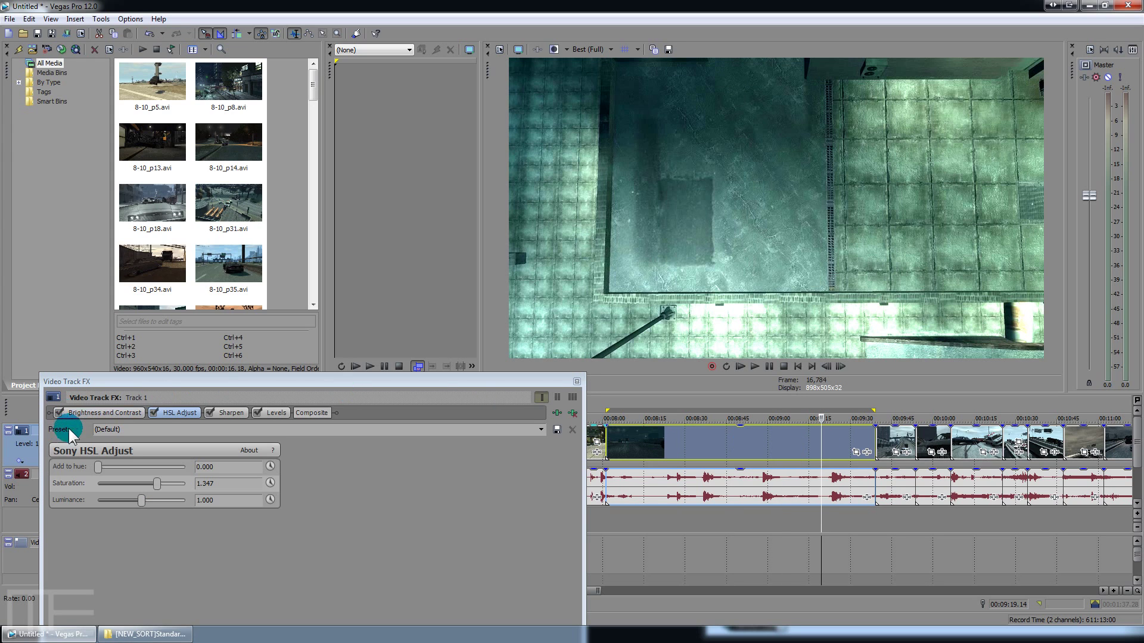
pyautogui.moveTo(376, 384); pyautogui.dragTo(419, 522)
pyautogui.rightClick(250, 432)
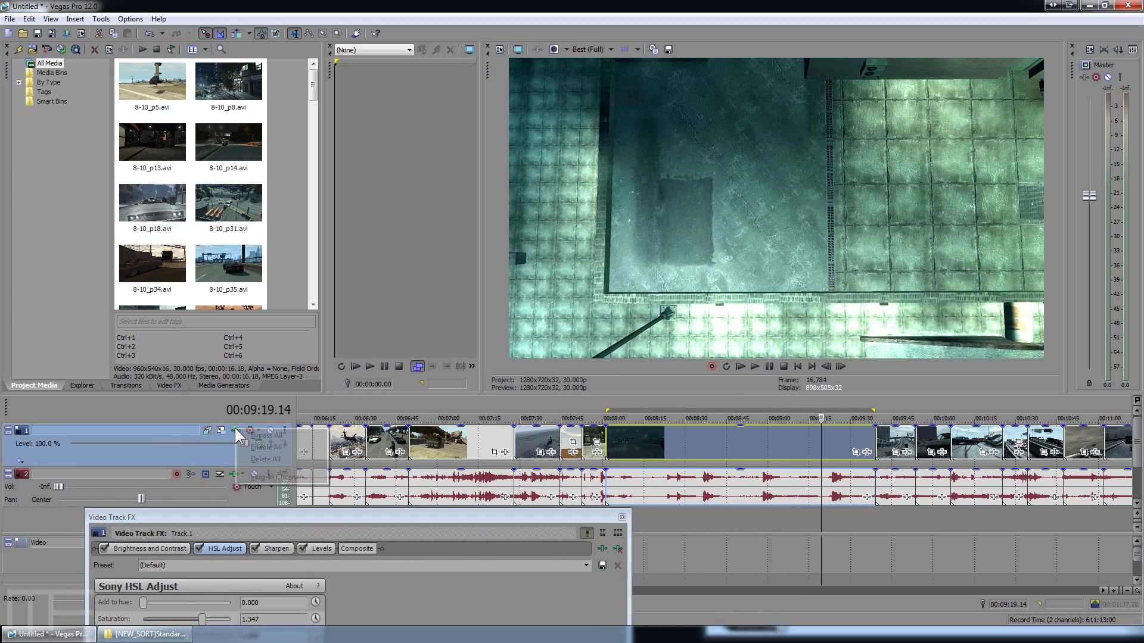
pyautogui.click(262, 436)
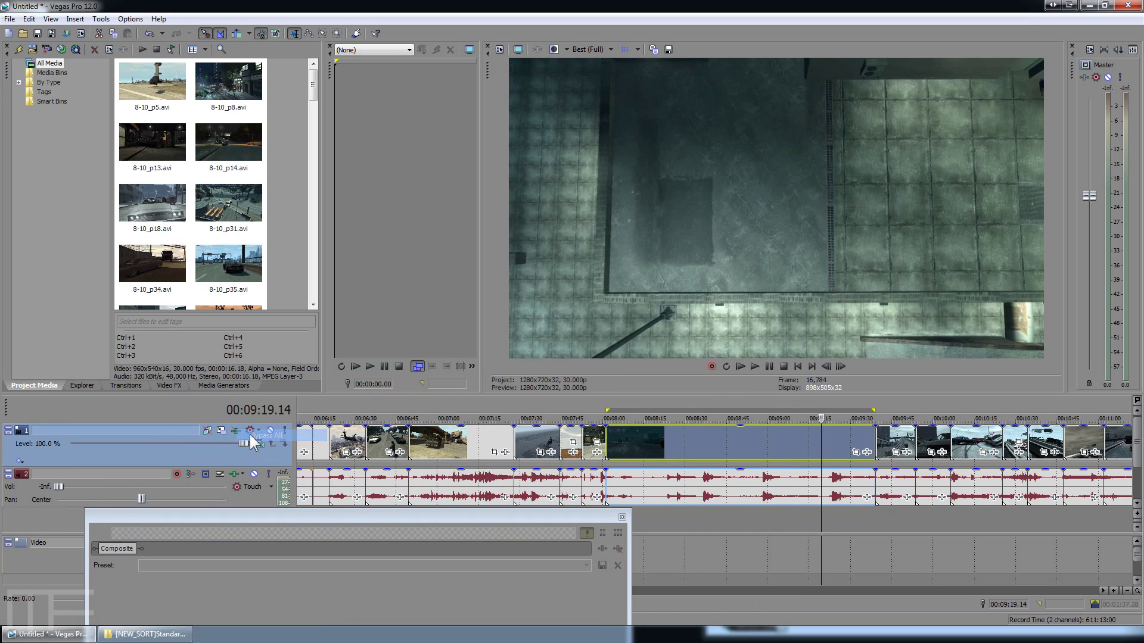
pyautogui.click(722, 453)
pyautogui.click(660, 437)
pyautogui.click(696, 437)
pyautogui.click(220, 445)
pyautogui.click(238, 435)
pyautogui.click(259, 448)
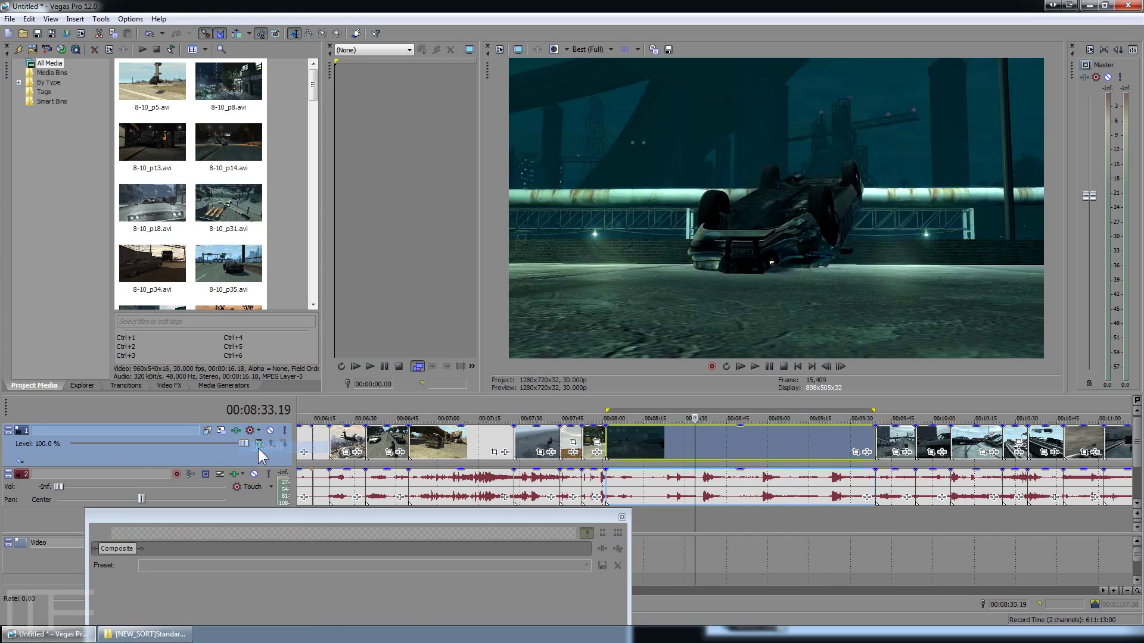
pyautogui.click(638, 438)
pyautogui.click(728, 437)
pyautogui.click(781, 438)
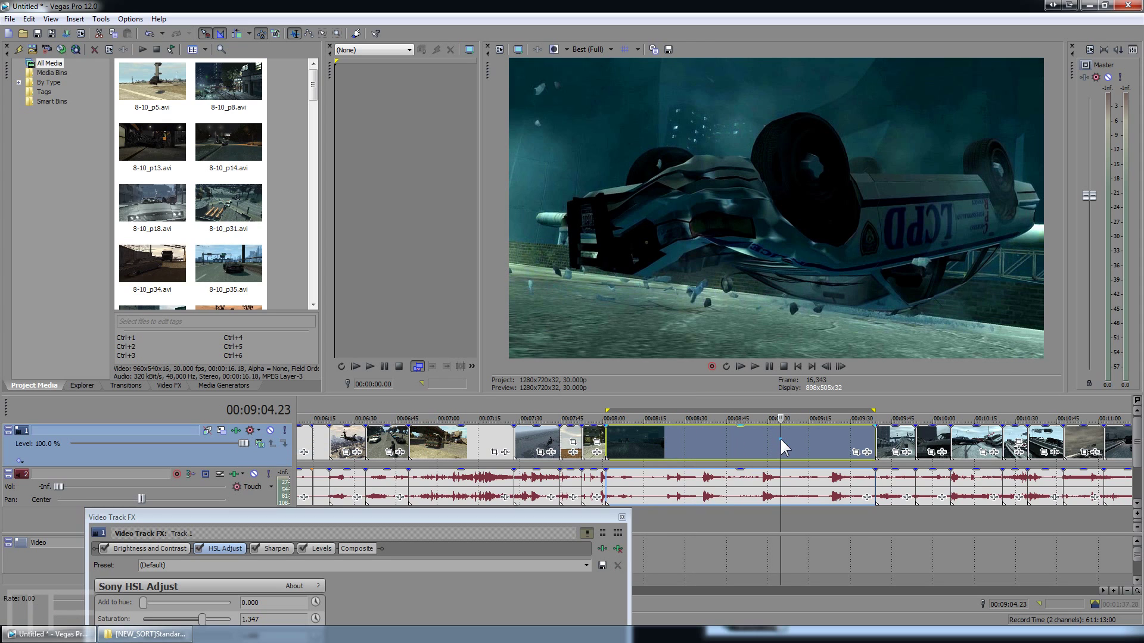
pyautogui.click(800, 438)
pyautogui.click(828, 436)
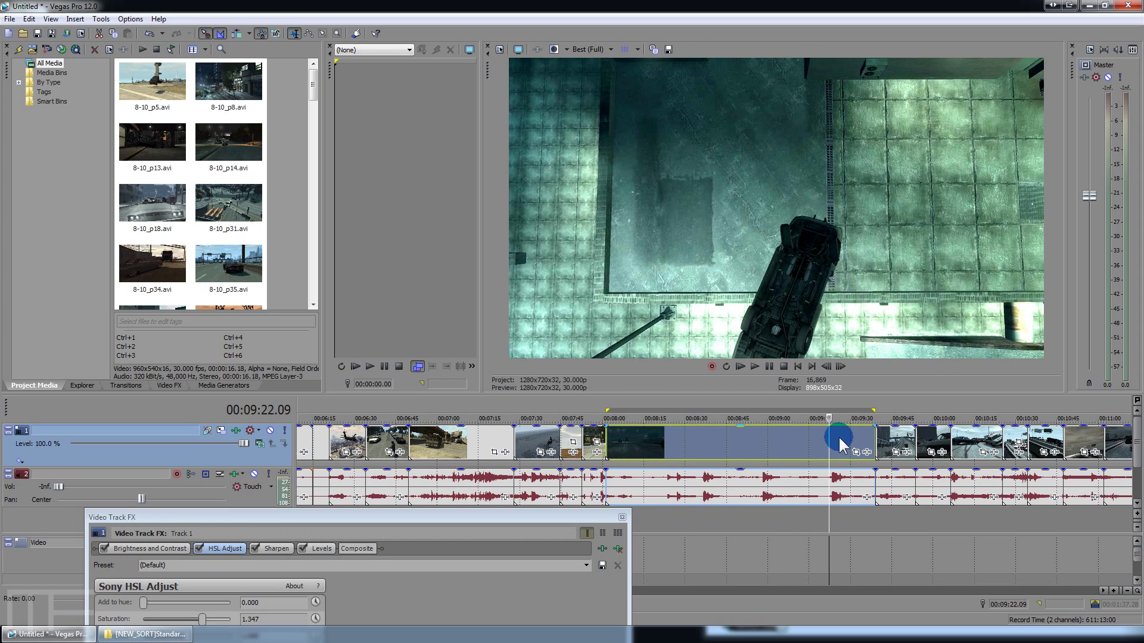
pyautogui.click(721, 437)
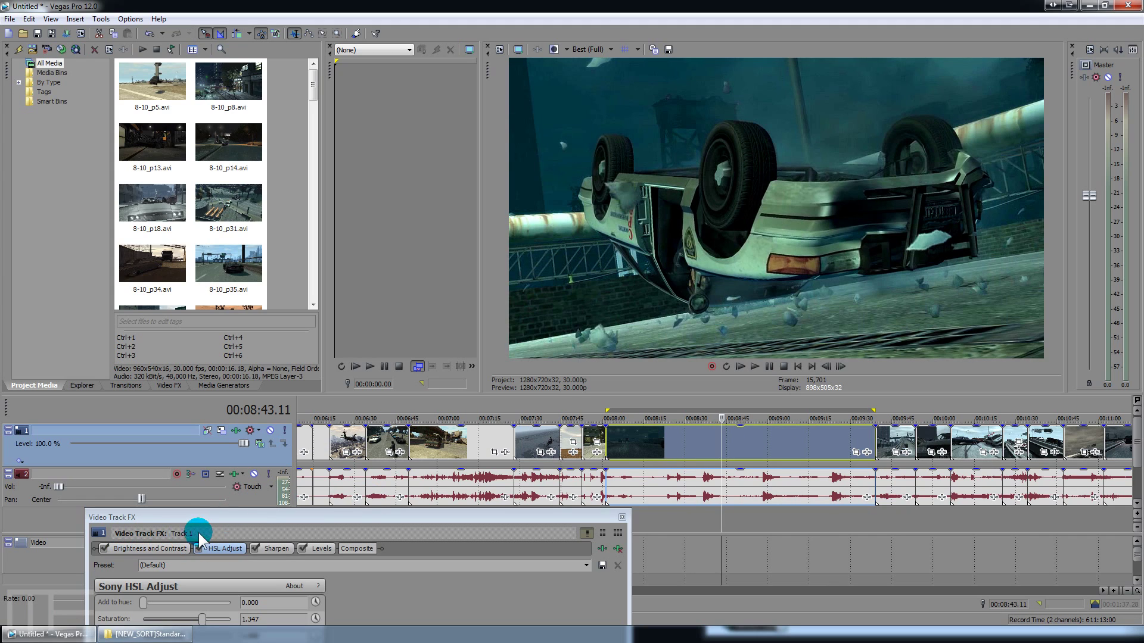
pyautogui.click(634, 436)
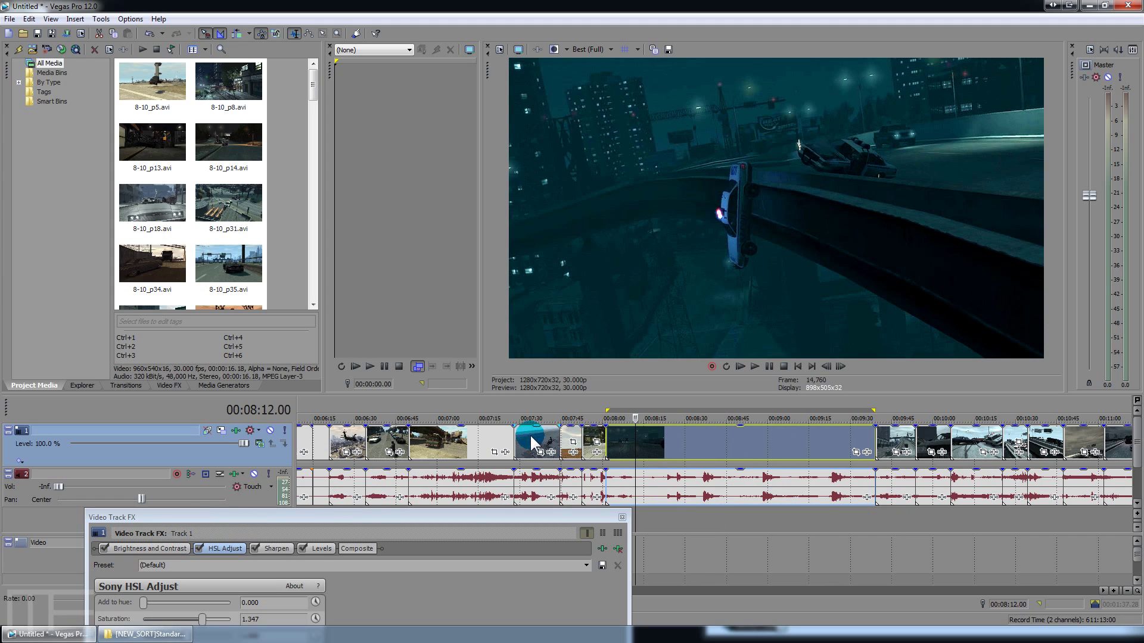
pyautogui.click(530, 437)
pyautogui.click(548, 440)
pyautogui.click(448, 441)
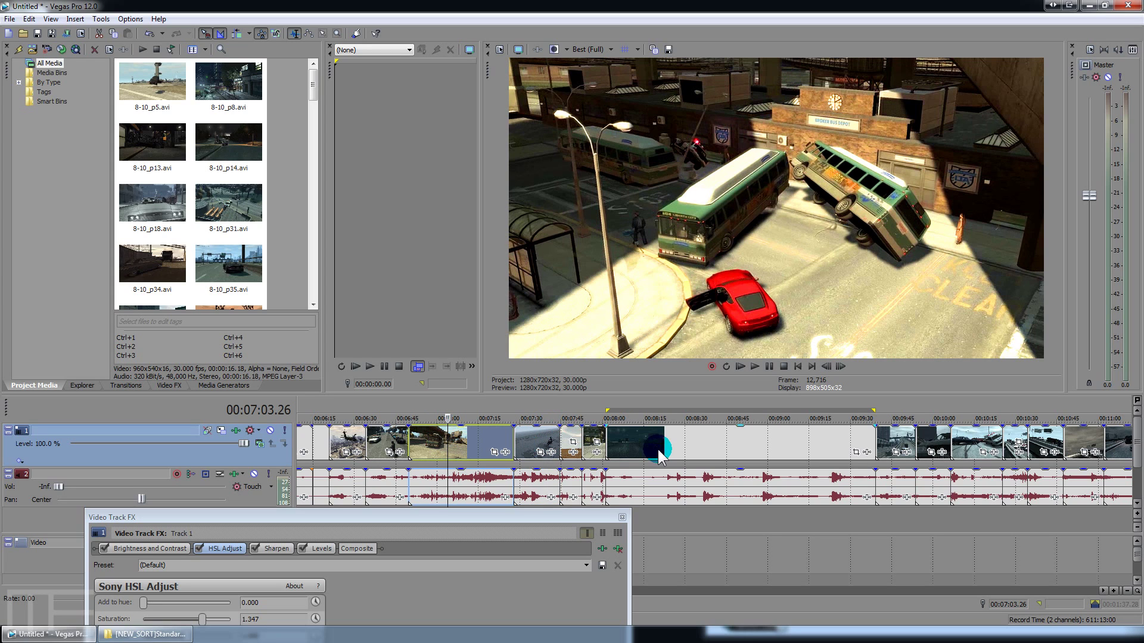
pyautogui.keyDown('shift'); pyautogui.click(237, 431); pyautogui.keyUp('shift')
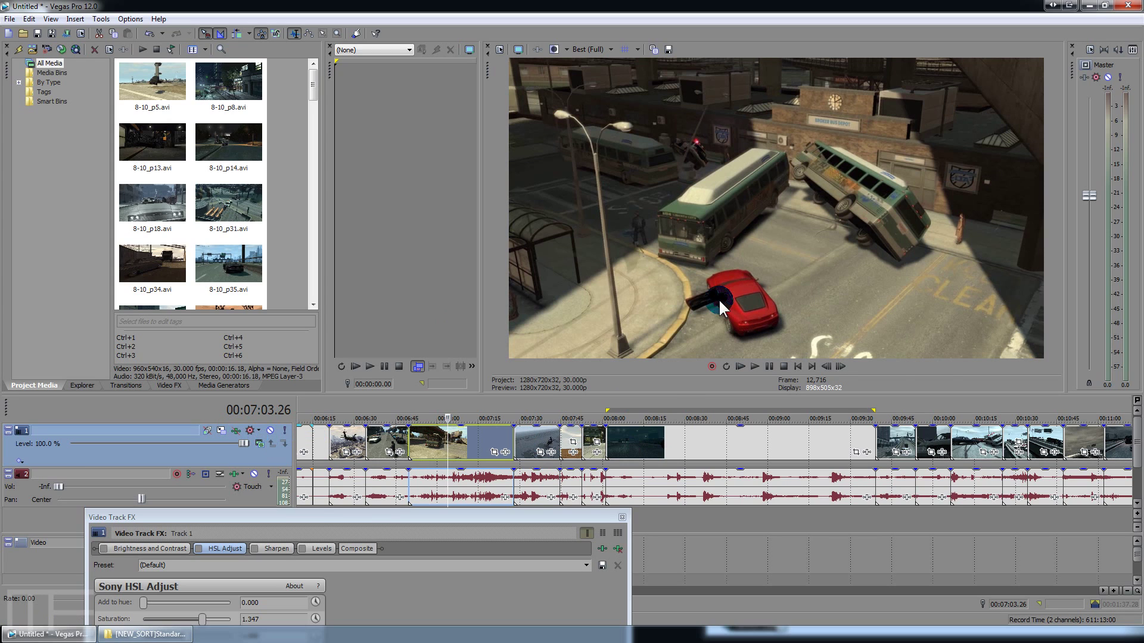
pyautogui.keyDown('shift'); pyautogui.click(236, 431); pyautogui.keyUp('shift')
pyautogui.click(722, 274)
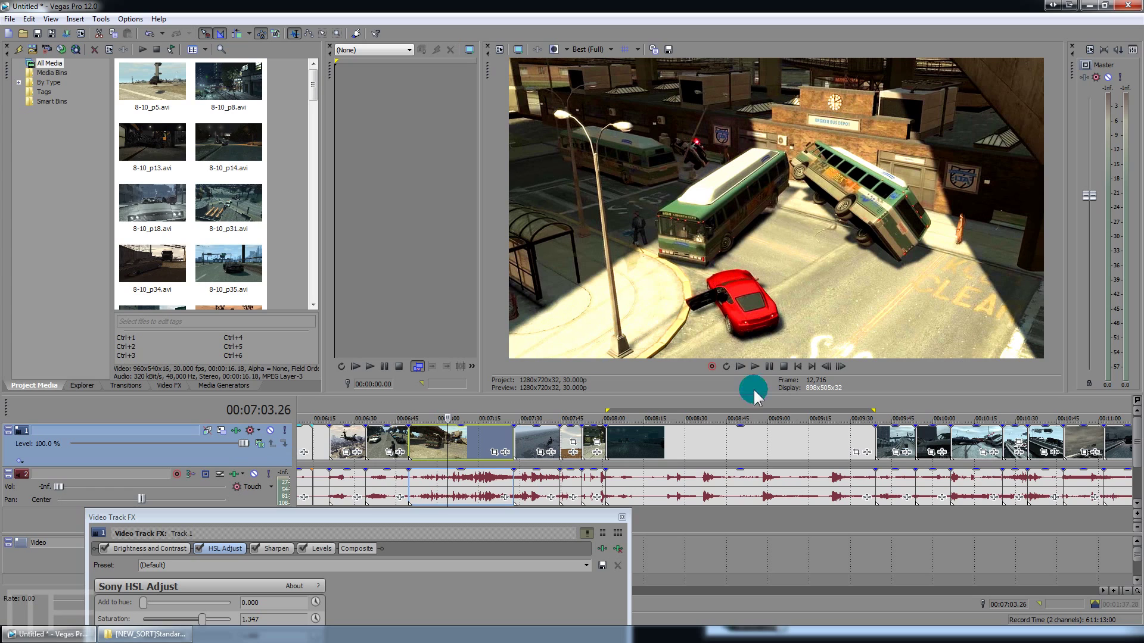
# - Turn on Split Screen View and move to the overhead tiled-floor clip
pyautogui.click(554, 49)
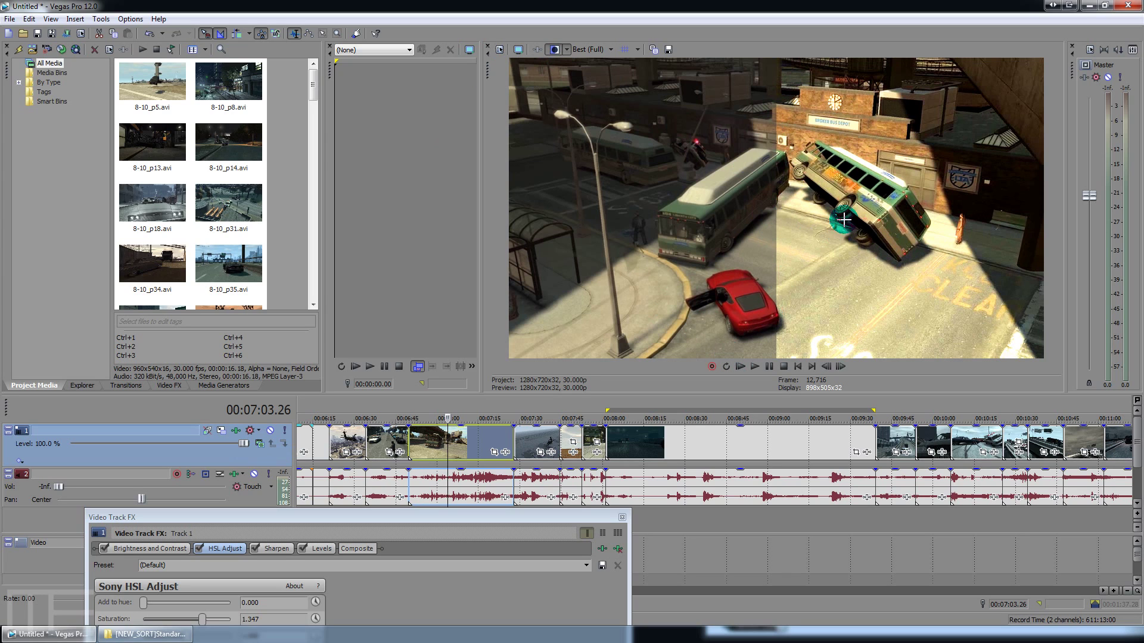
pyautogui.click(552, 49)
pyautogui.click(552, 49)
pyautogui.click(849, 441)
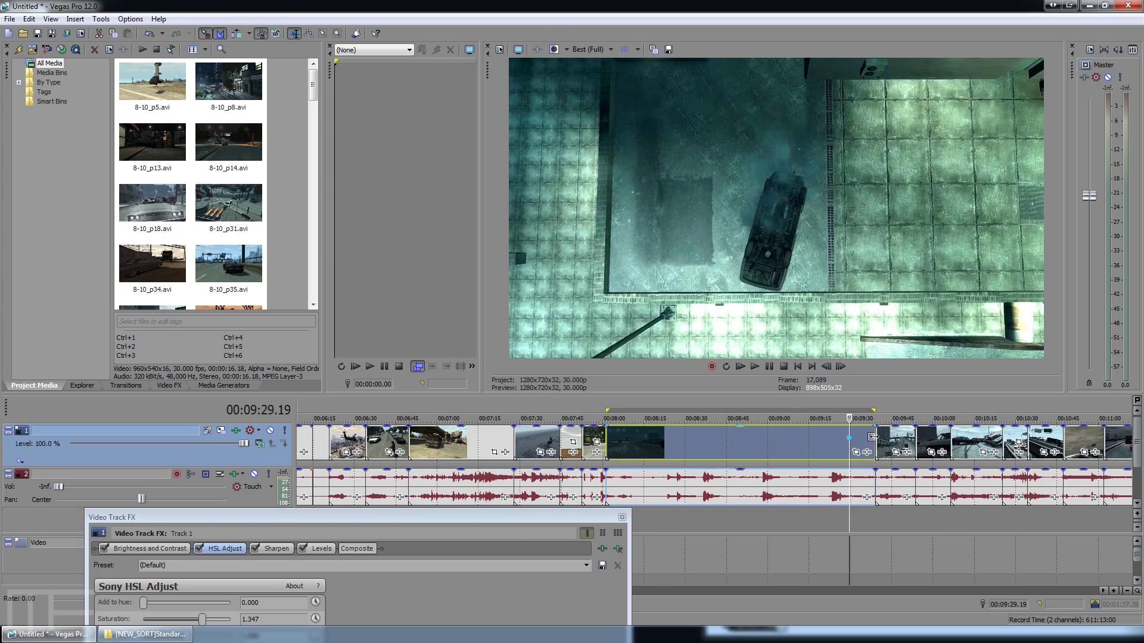
pyautogui.click(893, 444)
# - Compare before and after on the highway chase and bridge clips
pyautogui.click(893, 444)
pyautogui.click(935, 448)
pyautogui.click(967, 447)
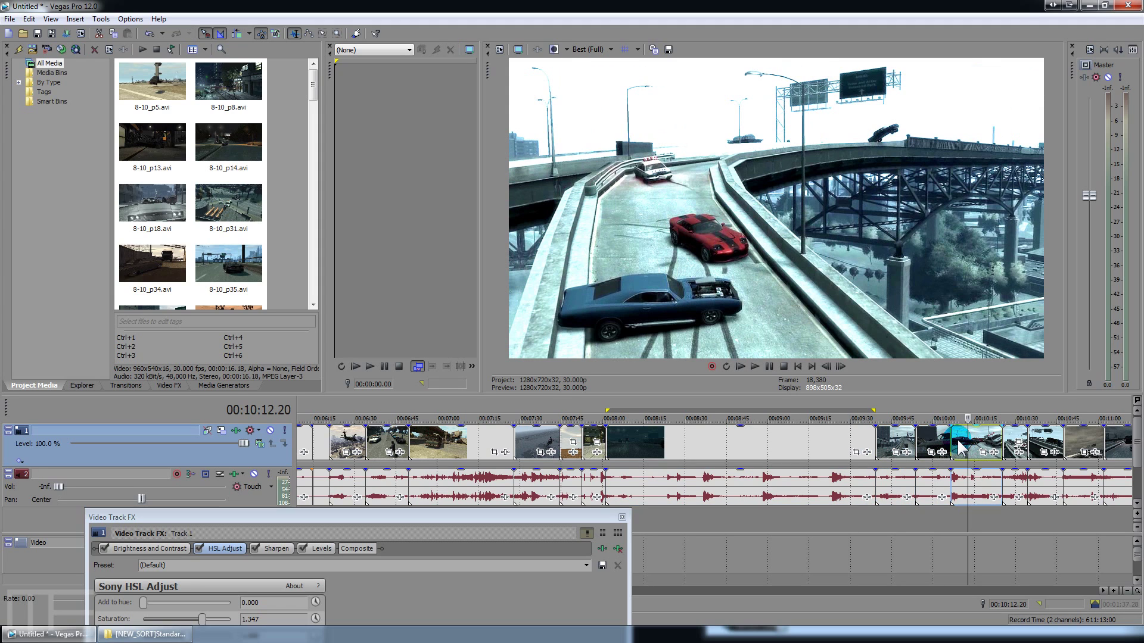
pyautogui.click(1014, 447)
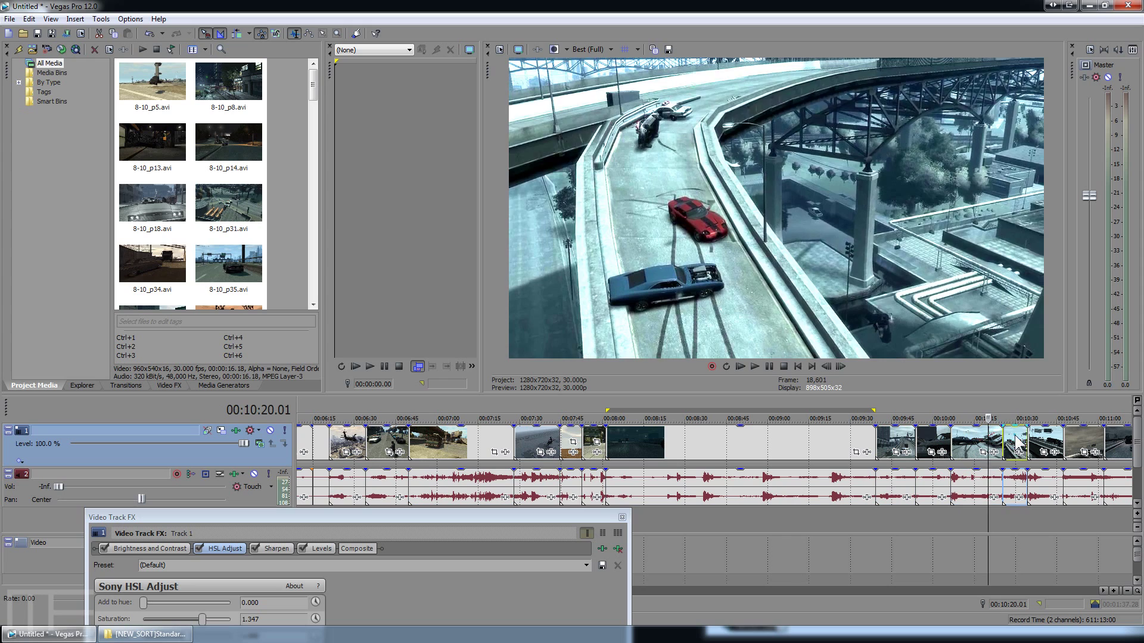
pyautogui.click(1040, 444)
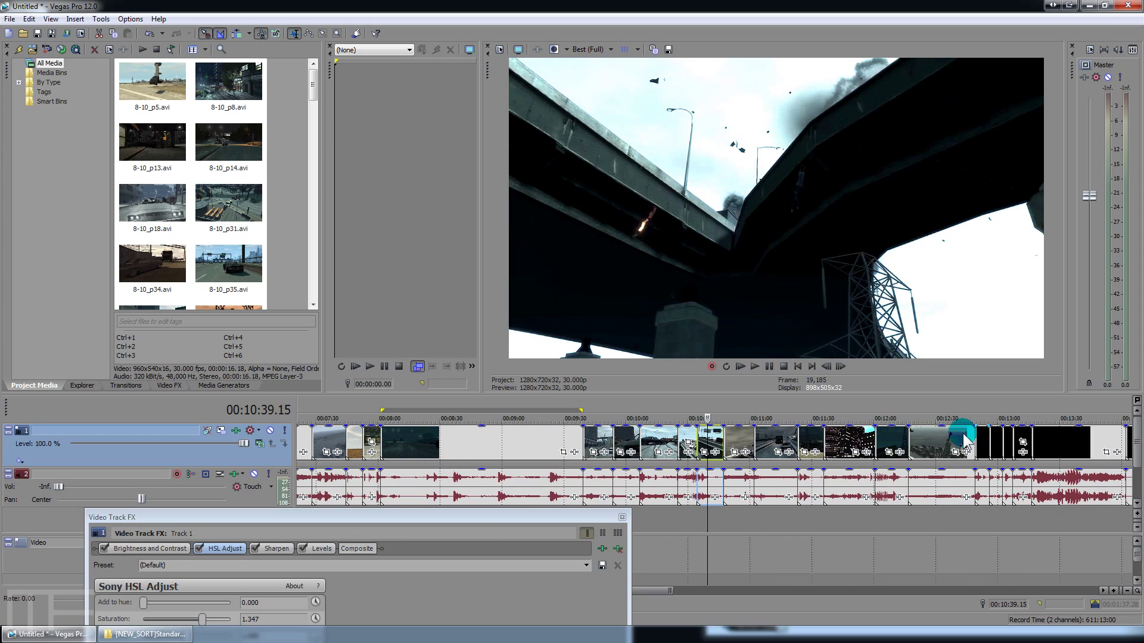
pyautogui.scroll(-1, 990, 444)
# - Compare the night buildings, Statue of Liberty, burning car and snowy street clips
pyautogui.click(844, 440)
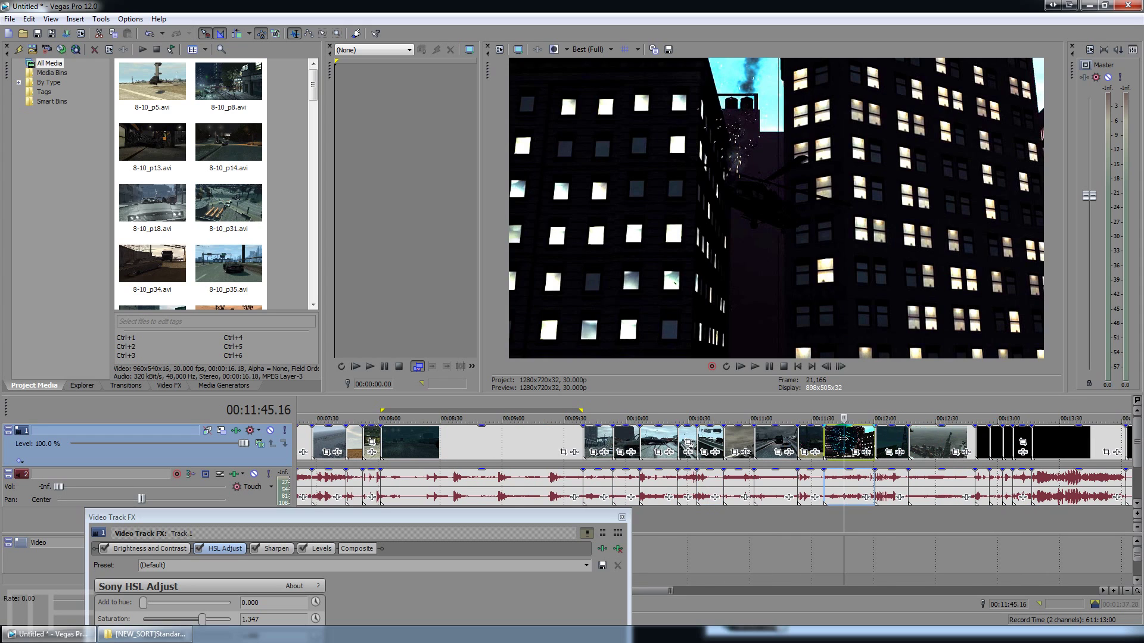
pyautogui.click(931, 439)
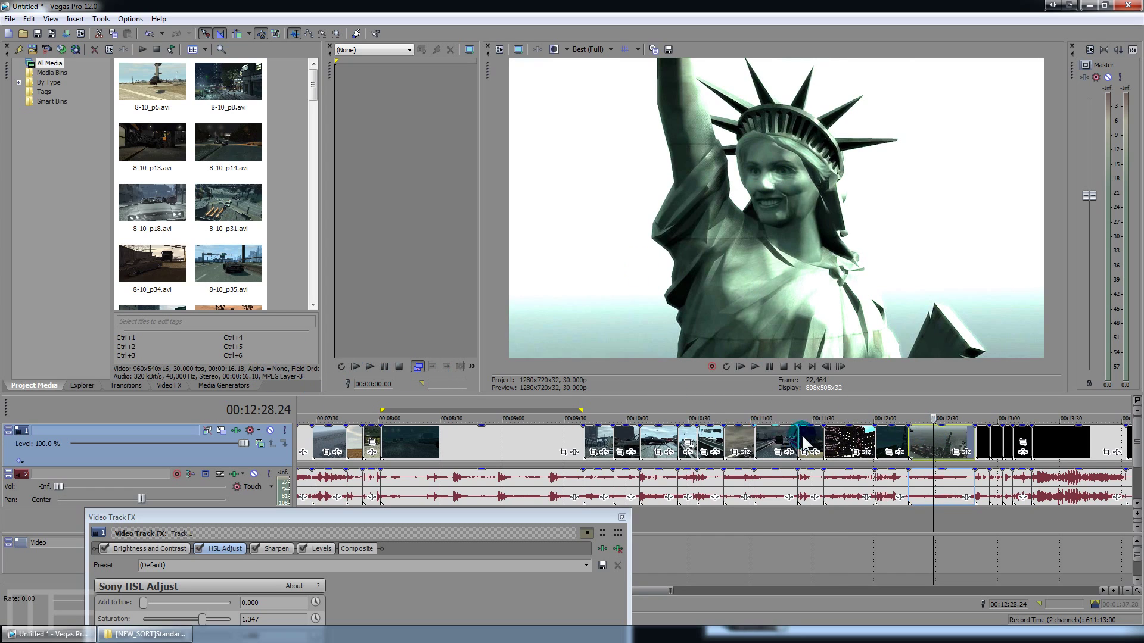
pyautogui.click(981, 436)
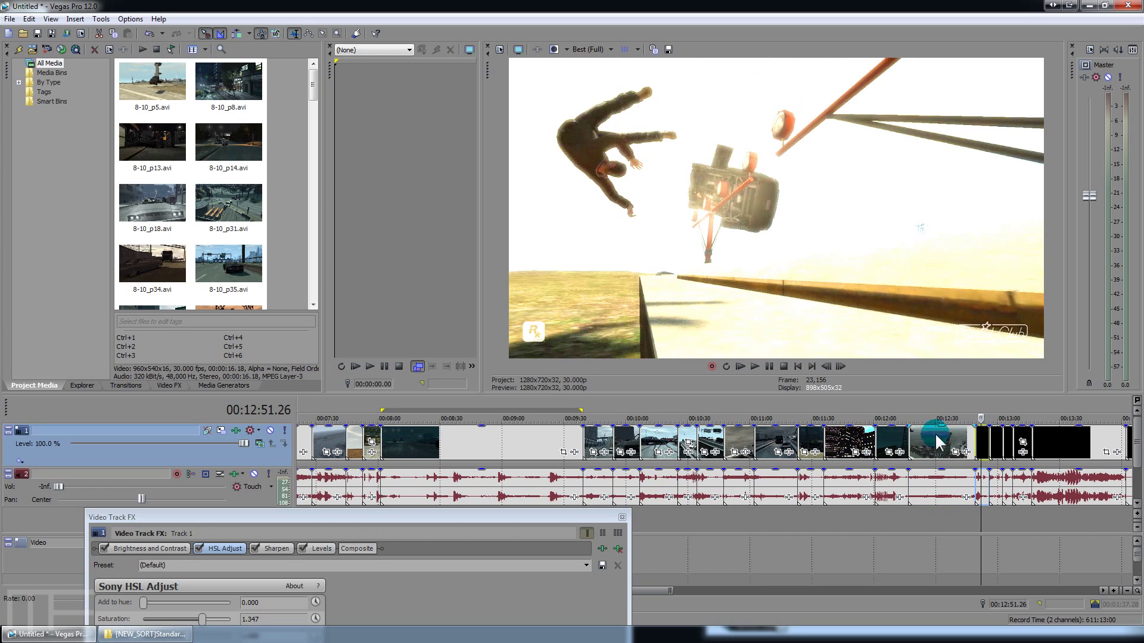
pyautogui.click(1050, 449)
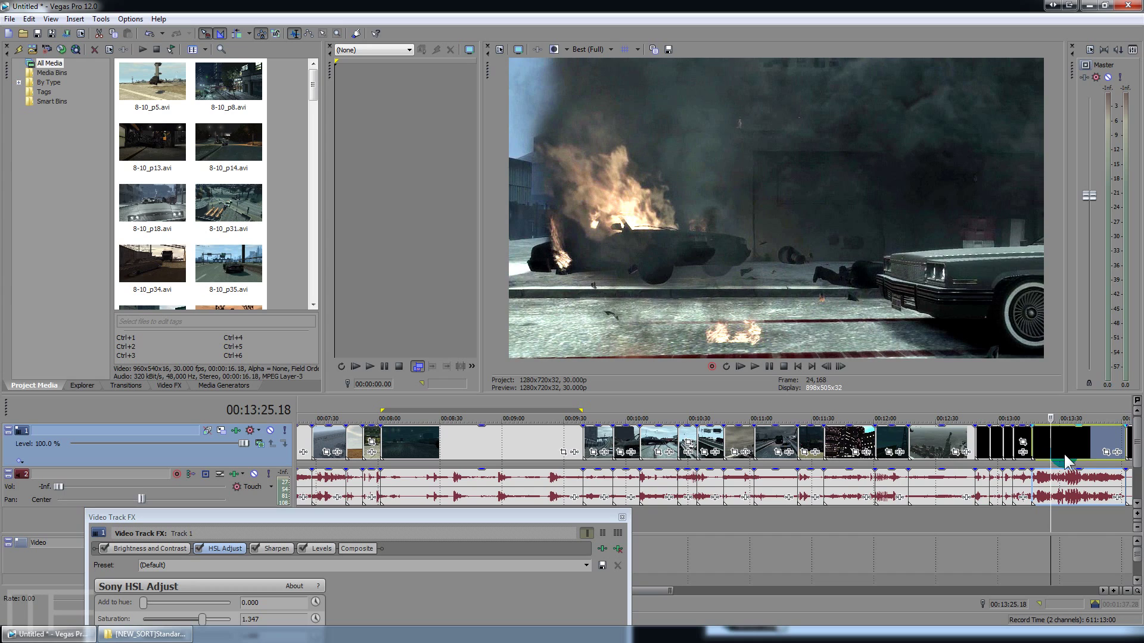
pyautogui.click(1085, 442)
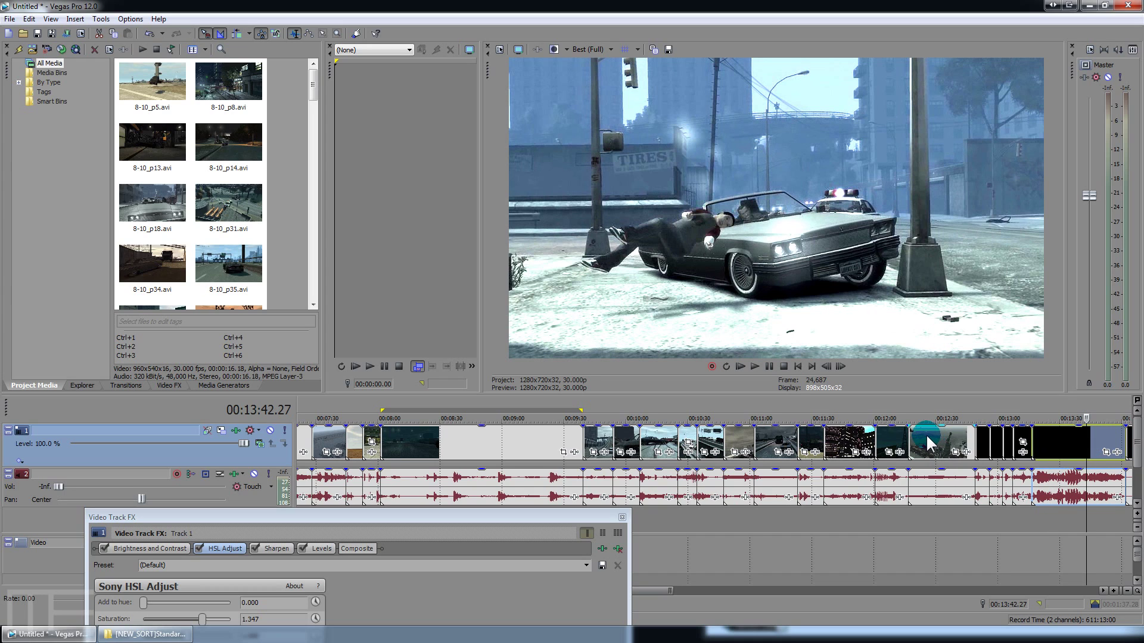